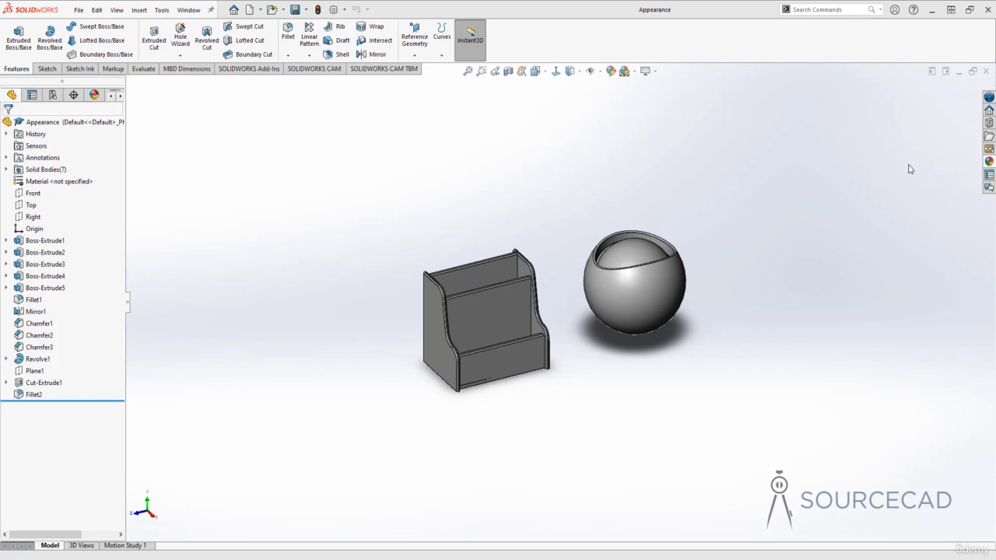
Apply a red colour appearance (RGB 192, 0, 0) to the whole part
{"action": "left_click", "coordinate": [611, 72]}
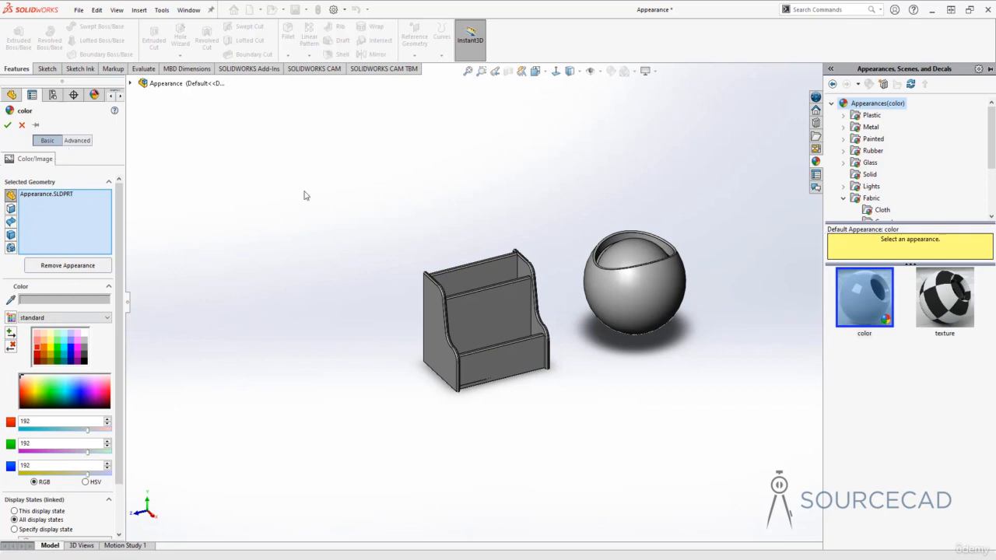
{"action": "left_click", "coordinate": [31, 197]}
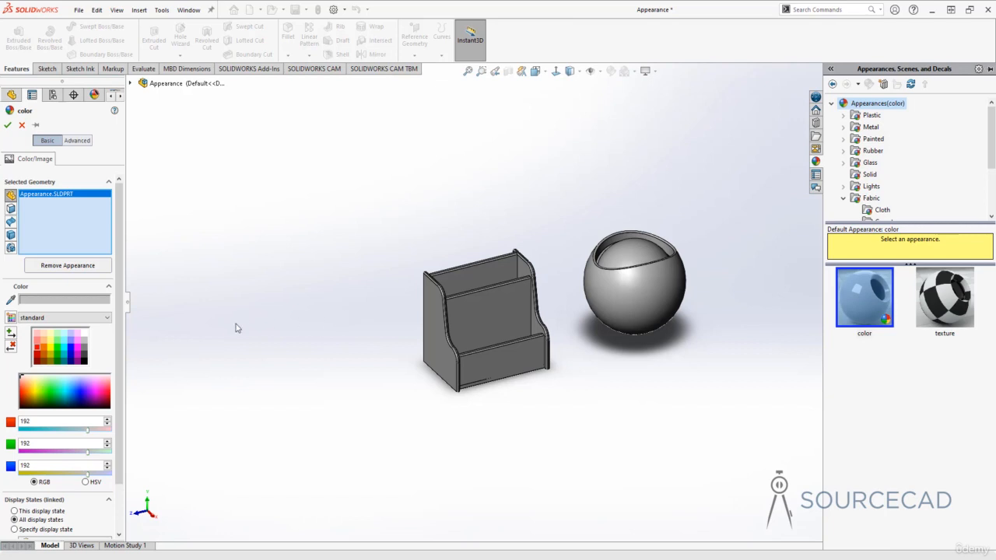
{"action": "left_click", "coordinate": [38, 356]}
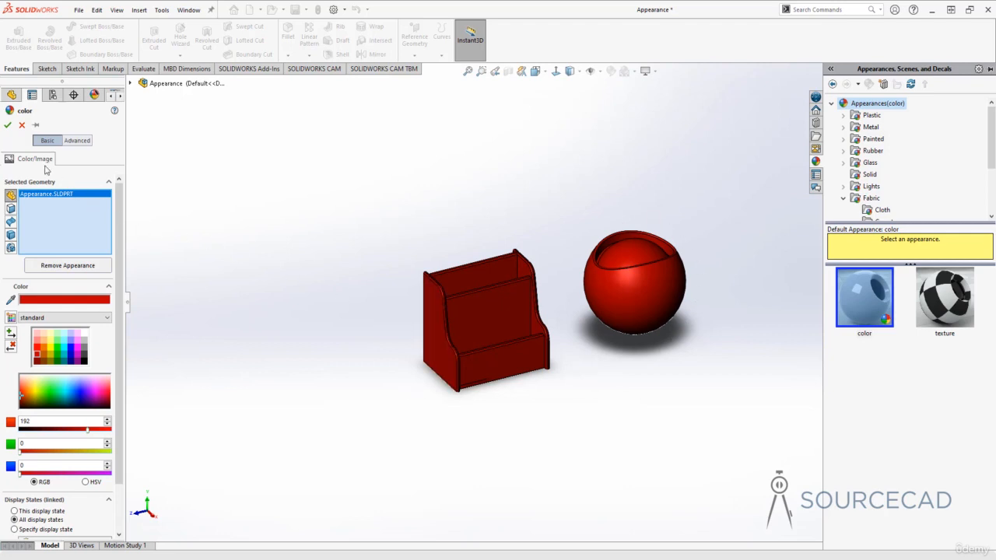
{"action": "left_click", "coordinate": [8, 125]}
{"action": "left_click", "coordinate": [329, 247]}
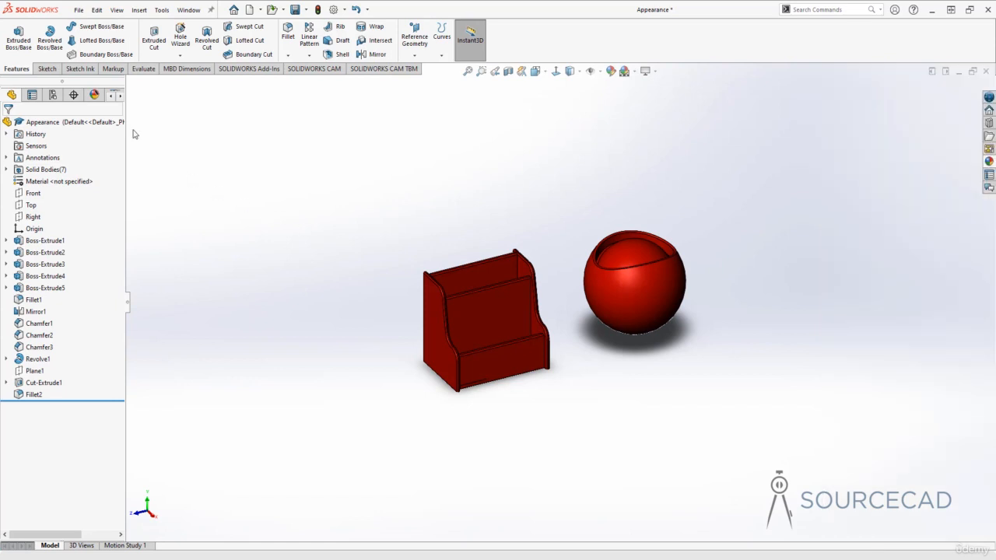
Edit the part's existing colour appearance and change it to orange (RGB 232, 113, 8)
{"action": "left_click", "coordinate": [93, 96]}
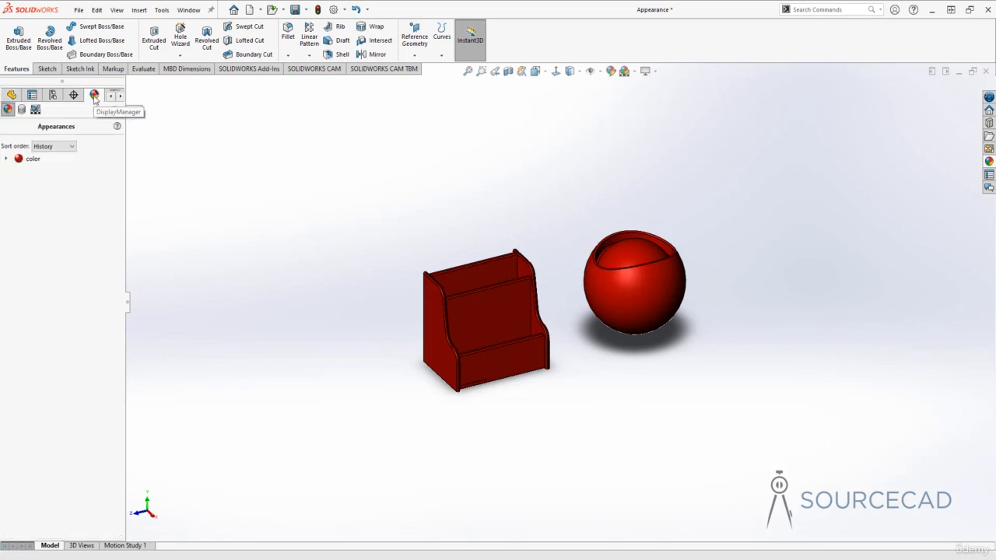
{"action": "left_click", "coordinate": [31, 160]}
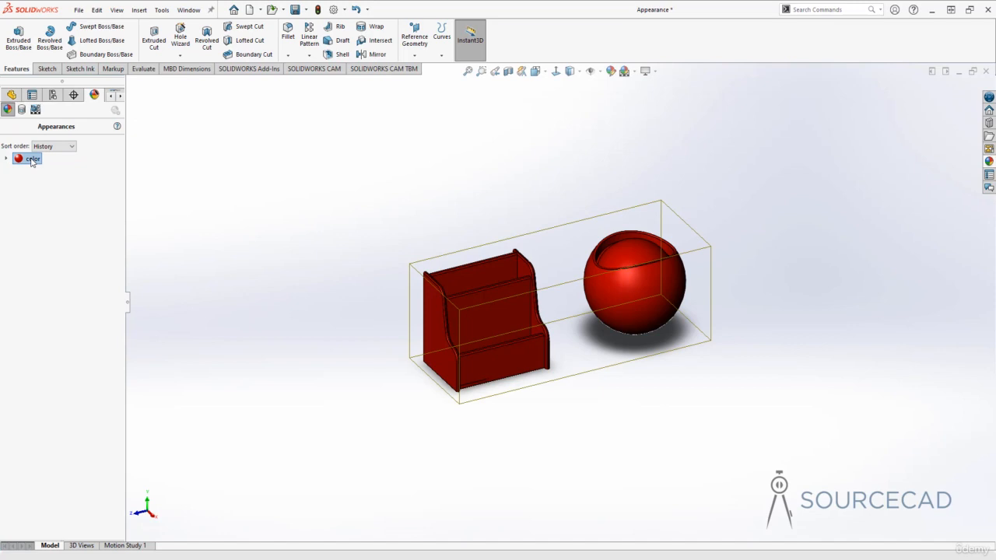
{"action": "right_click", "coordinate": [32, 161]}
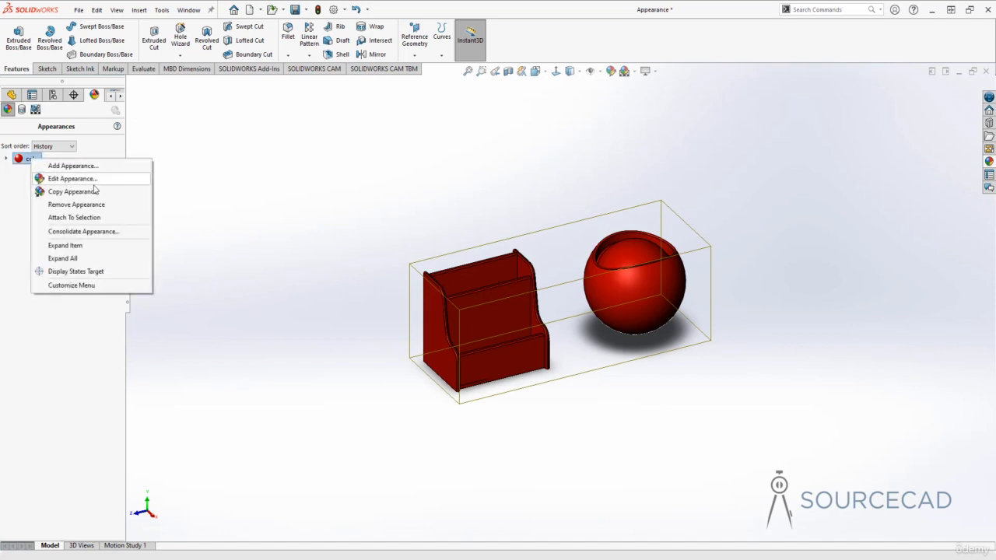
{"action": "left_click", "coordinate": [140, 180]}
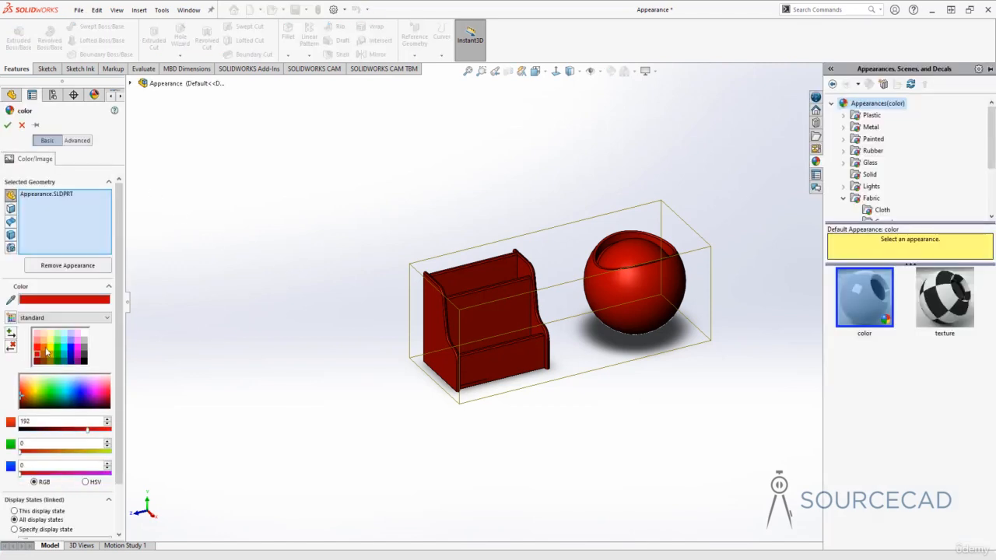
{"action": "left_click", "coordinate": [44, 351]}
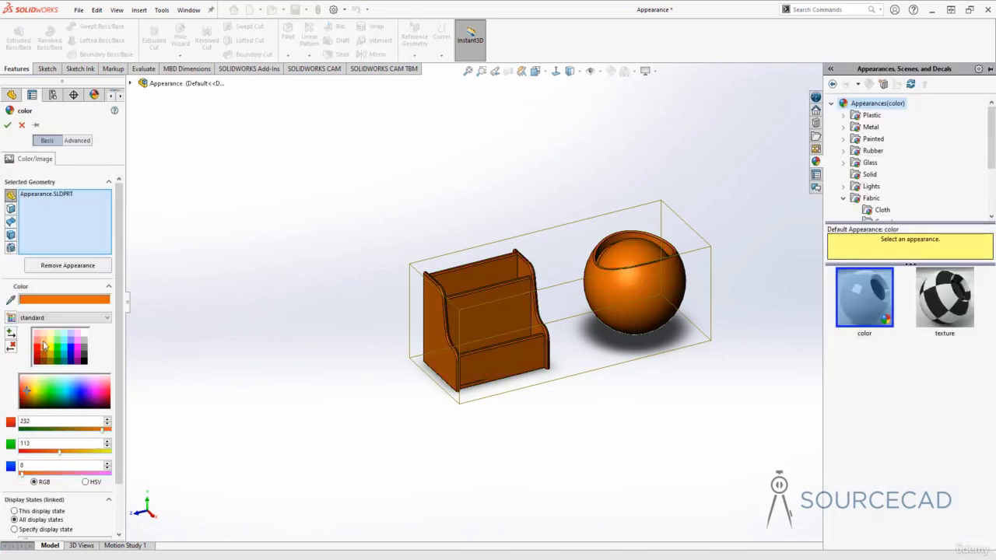
{"action": "left_click", "coordinate": [7, 125]}
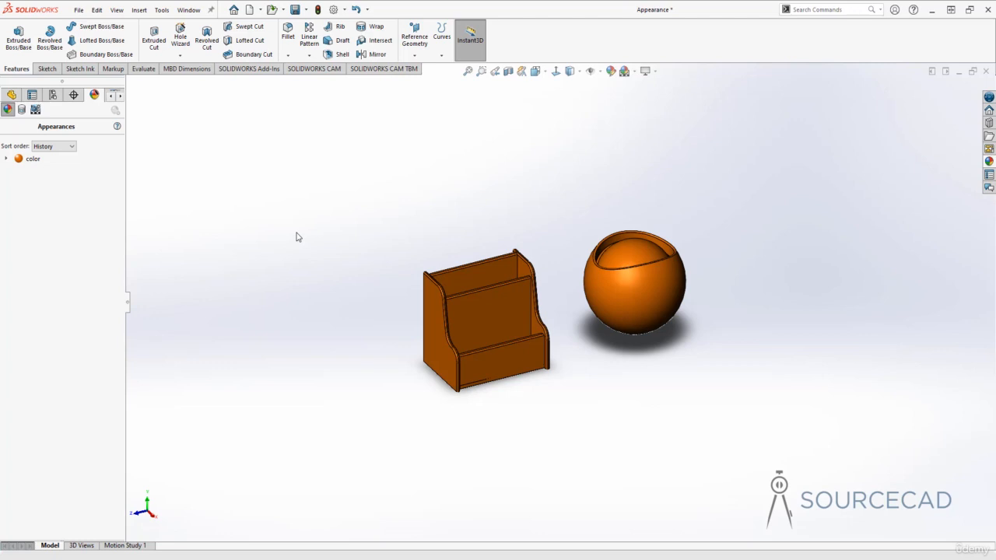
Remove the colour appearance from the part
{"action": "right_click", "coordinate": [41, 162]}
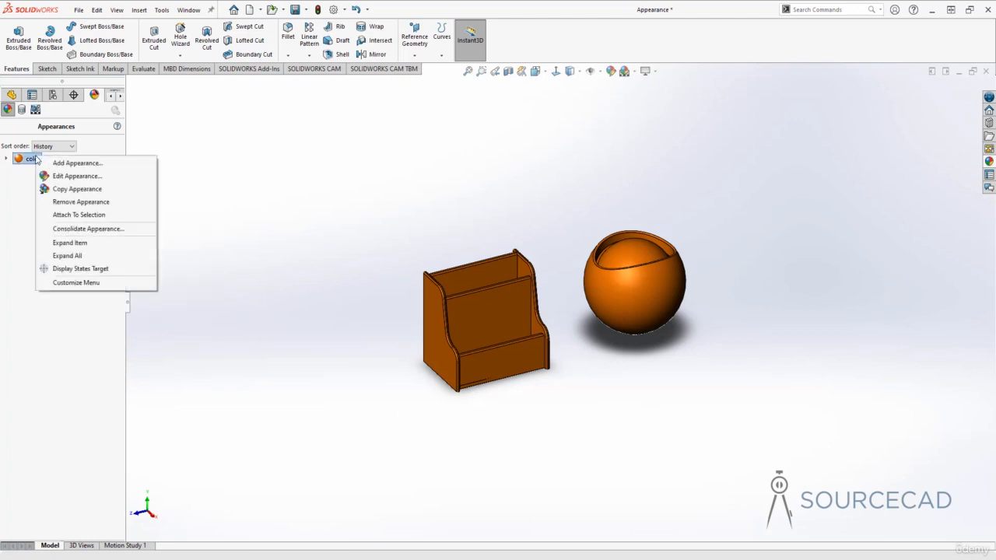
{"action": "left_click", "coordinate": [81, 202]}
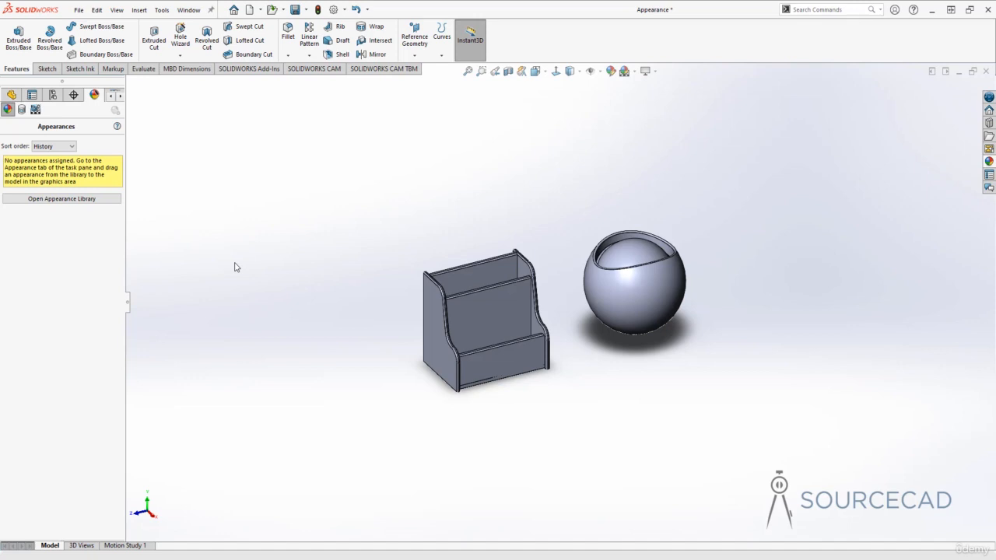
Apply an orange colour (RGB 232, 113, 8) to only the front faces of the organizer's three cross panels
{"action": "left_click", "coordinate": [612, 71]}
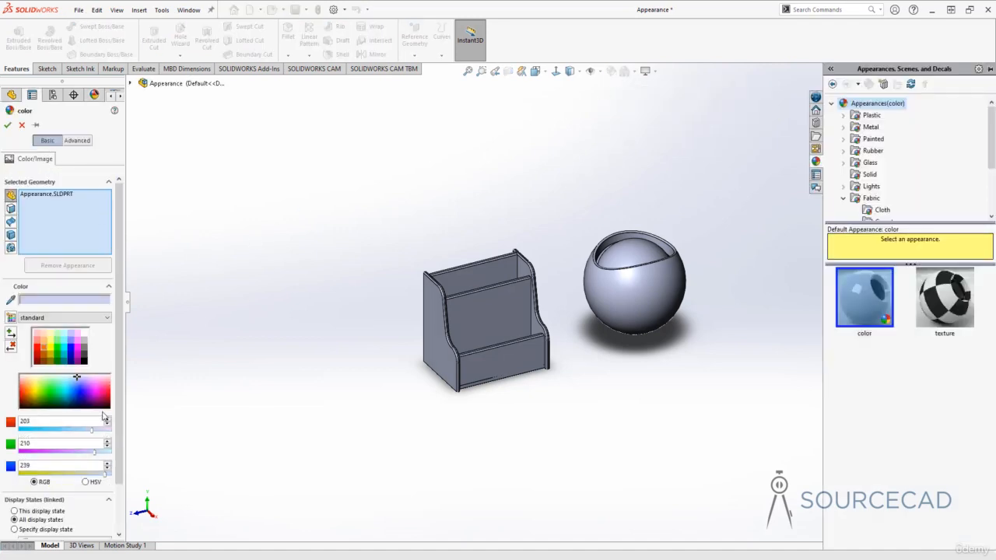
{"action": "left_click", "coordinate": [24, 195]}
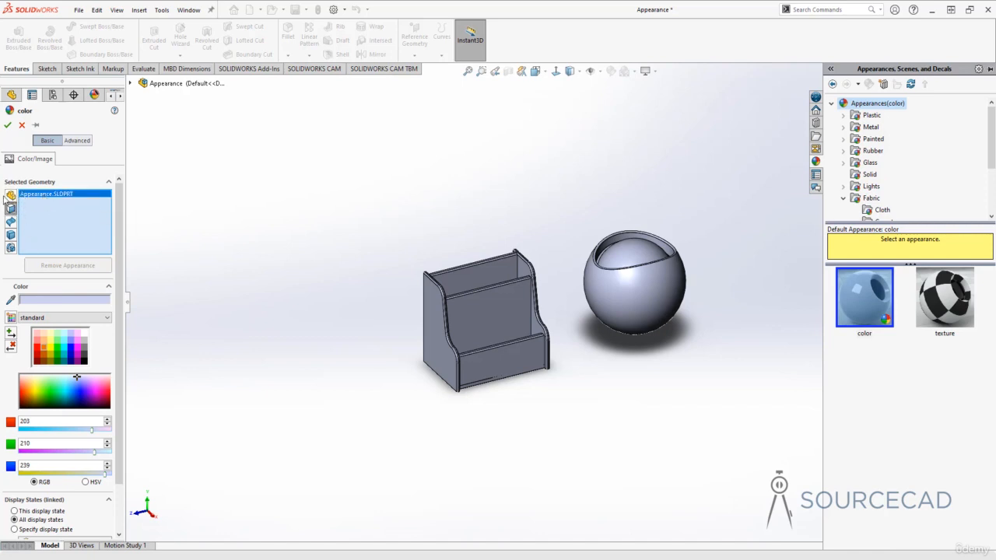
{"action": "right_click", "coordinate": [52, 198]}
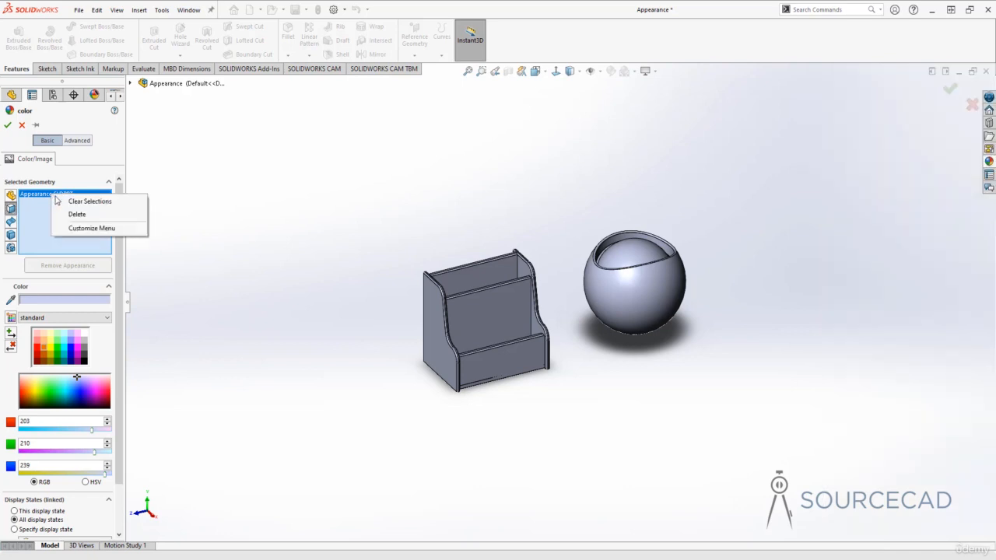
{"action": "left_click", "coordinate": [67, 206]}
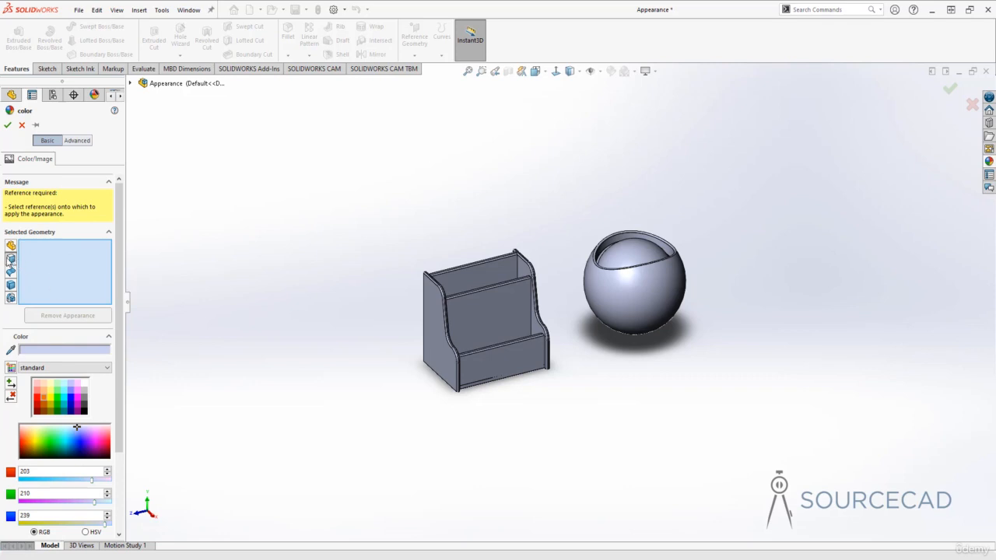
{"action": "left_click", "coordinate": [12, 260]}
{"action": "left_click", "coordinate": [499, 361]}
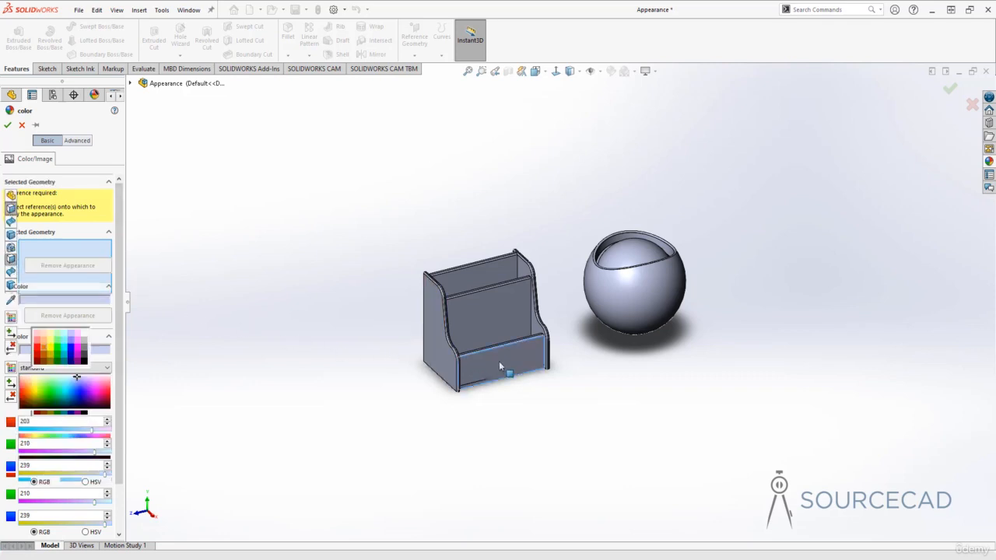
{"action": "left_click", "coordinate": [496, 304]}
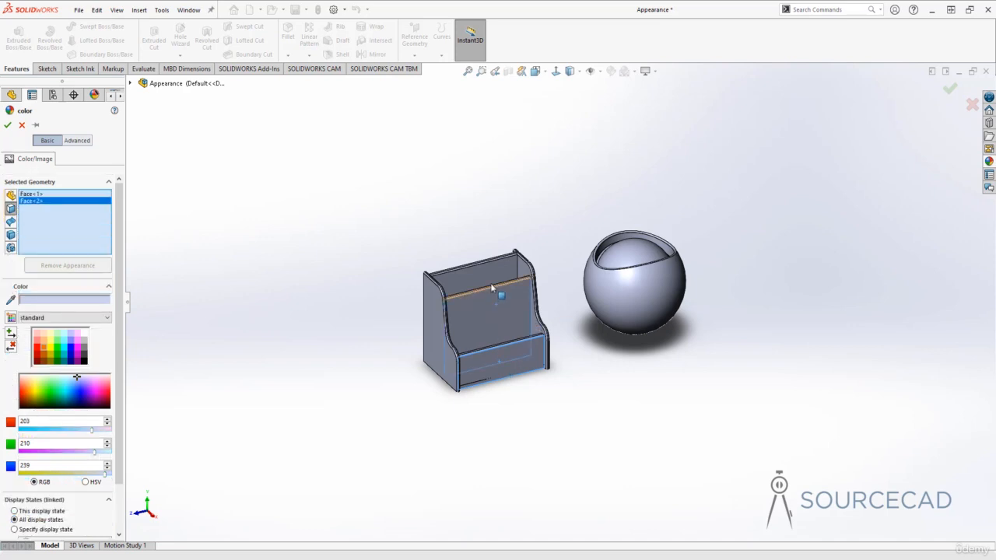
{"action": "left_click", "coordinate": [489, 271]}
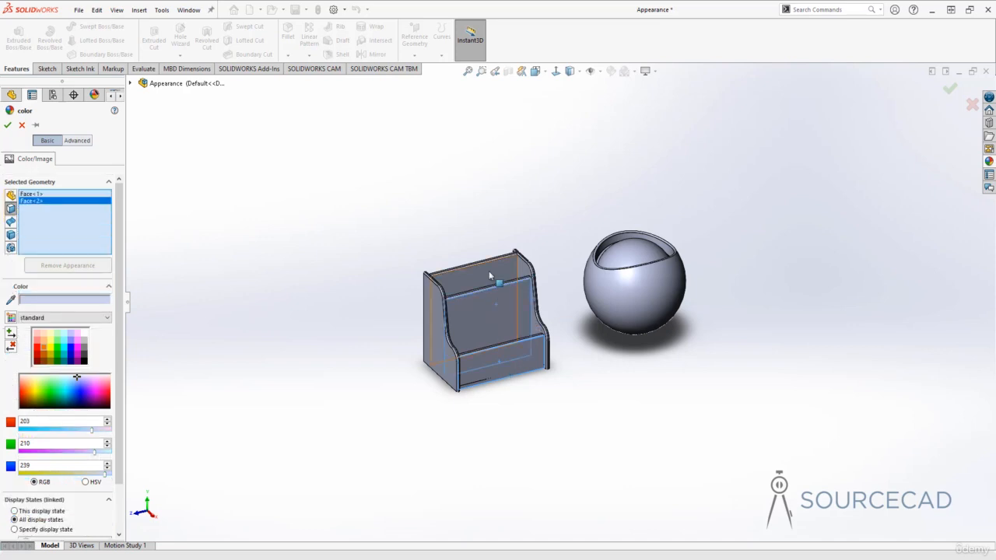
{"action": "left_click", "coordinate": [44, 351]}
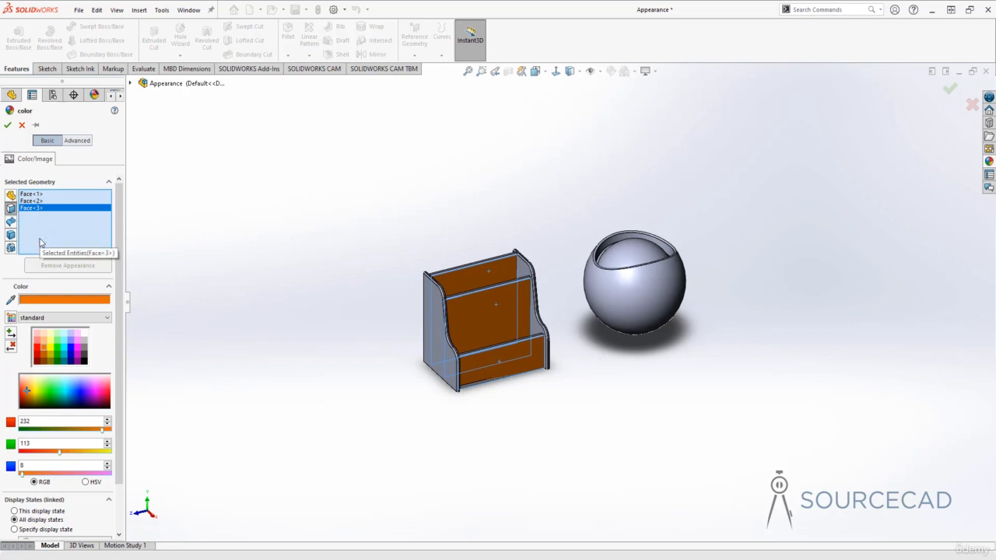
{"action": "left_click", "coordinate": [7, 124]}
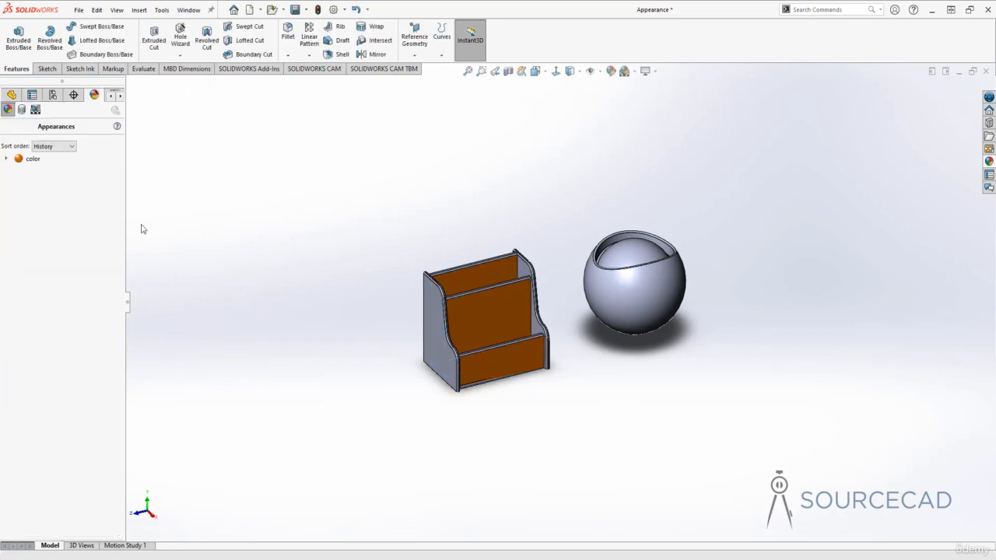
Apply a green colour (RGB 0, 192, 0) to the organizer's two side panels as whole bodies
{"action": "mouse_move", "coordinate": [383, 236]}
{"action": "middle_mouse_down"}
{"action": "mouse_move", "coordinate": [470, 273]}
{"action": "mouse_move", "coordinate": [516, 255]}
{"action": "mouse_move", "coordinate": [423, 263]}
{"action": "mouse_move", "coordinate": [381, 219]}
{"action": "middle_mouse_up"}
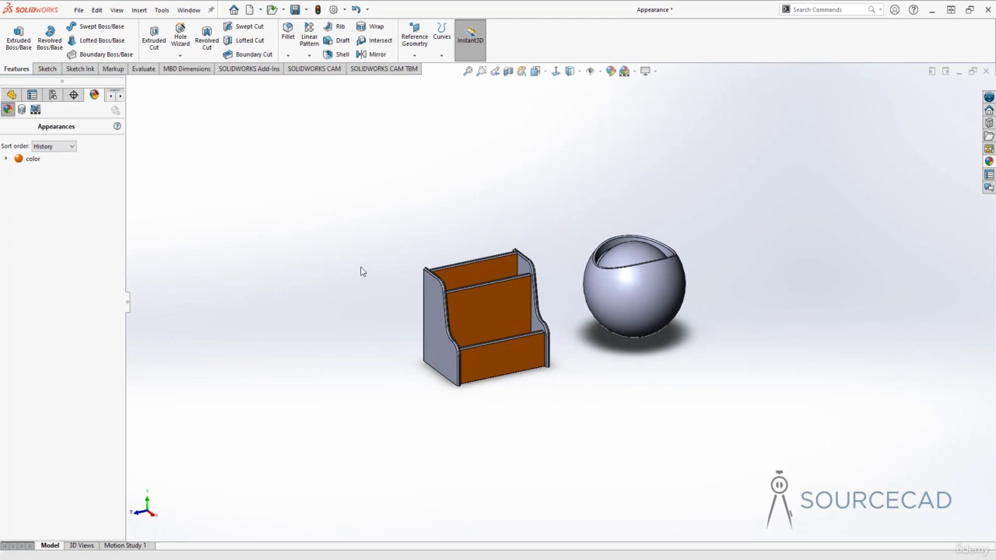
{"action": "left_click", "coordinate": [613, 71]}
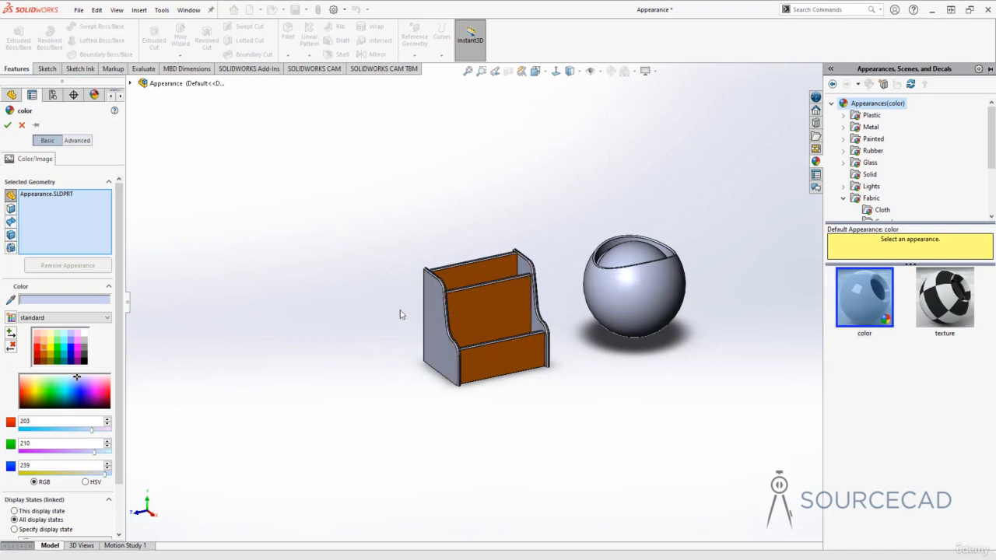
{"action": "right_click", "coordinate": [39, 200]}
{"action": "left_click", "coordinate": [64, 204]}
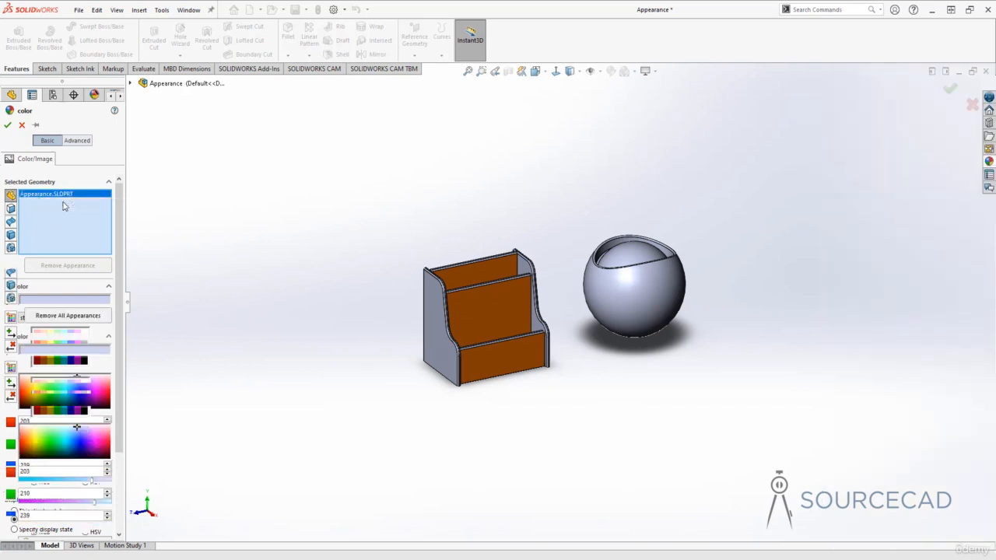
{"action": "left_click", "coordinate": [12, 286]}
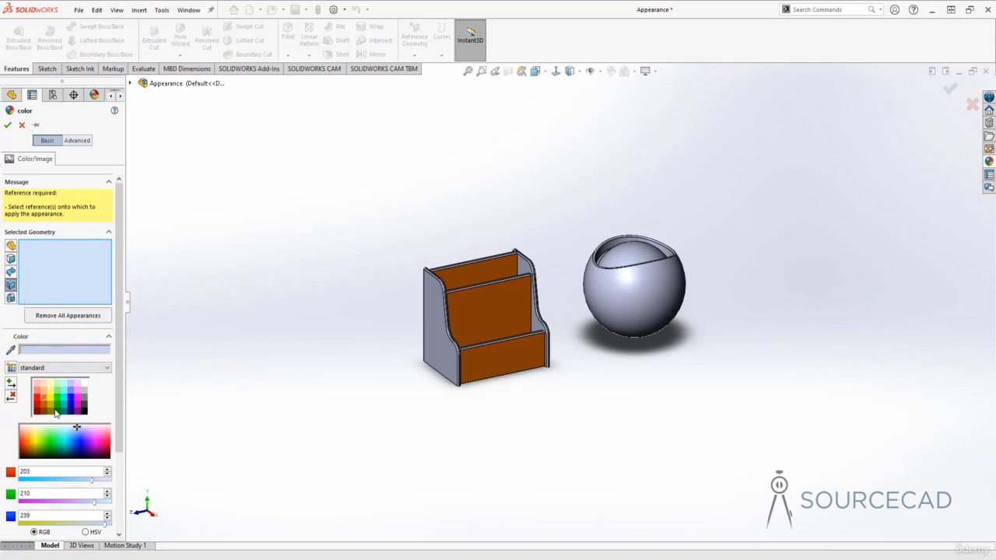
{"action": "left_click", "coordinate": [58, 411]}
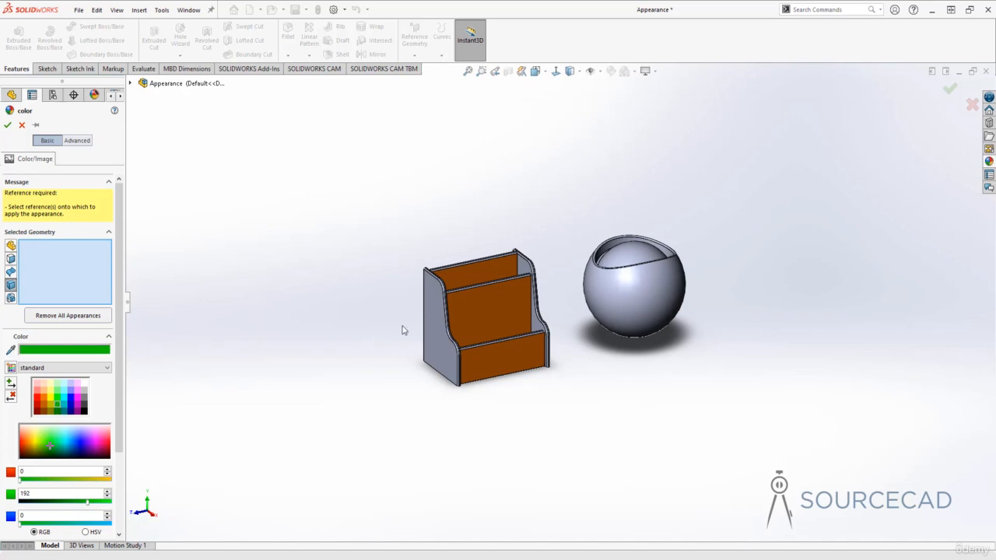
{"action": "left_click", "coordinate": [461, 305]}
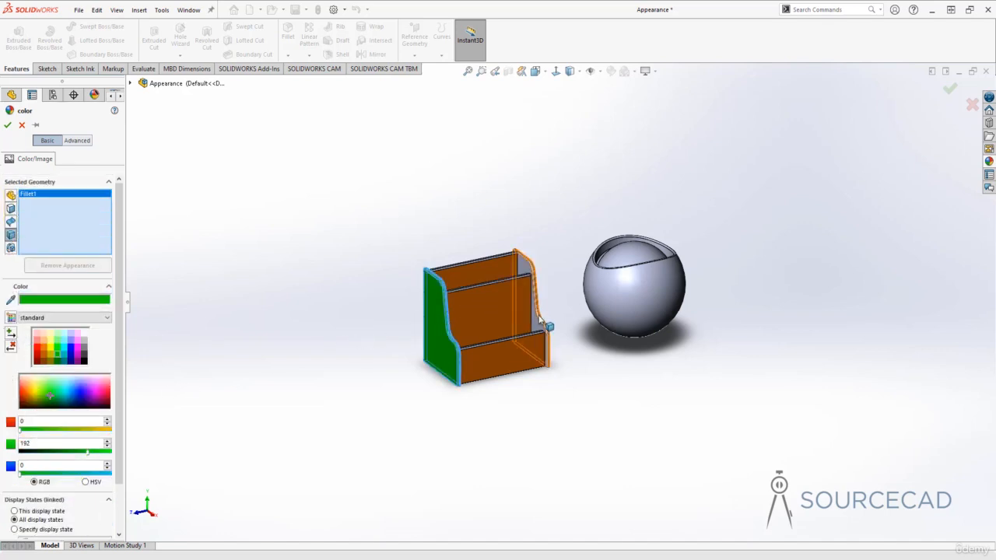
{"action": "left_click", "coordinate": [543, 326]}
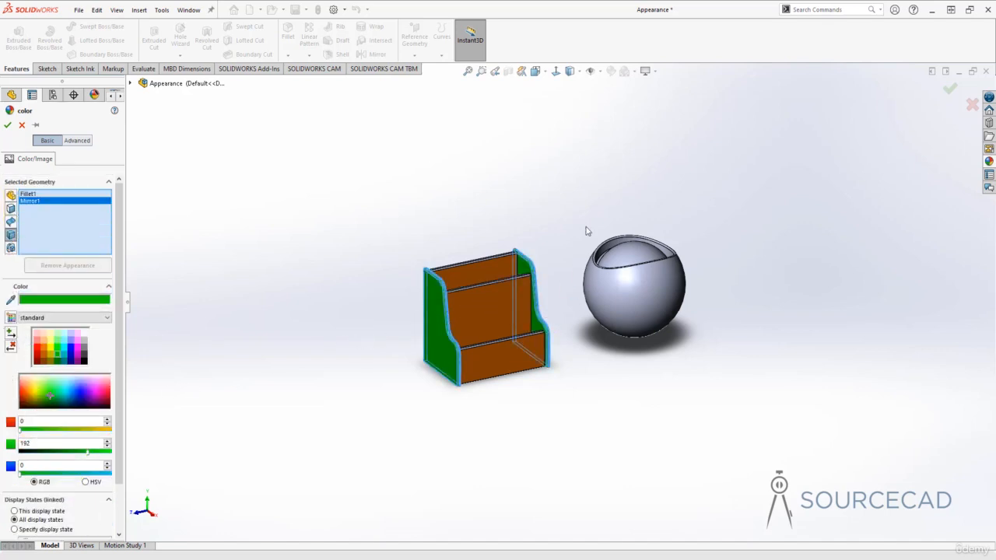
{"action": "left_click", "coordinate": [7, 125]}
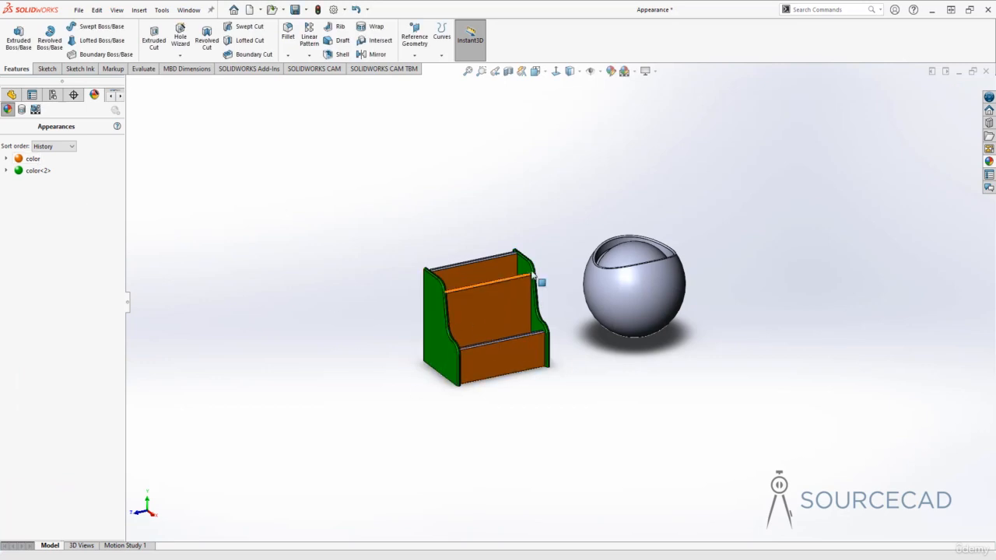
Apply a magenta colour (RGB 255, 0, 255) to only the fillet feature around the sphere's cut opening
{"action": "middle_click_drag", "start_coordinate": [529, 279], "coordinate": [564, 287]}
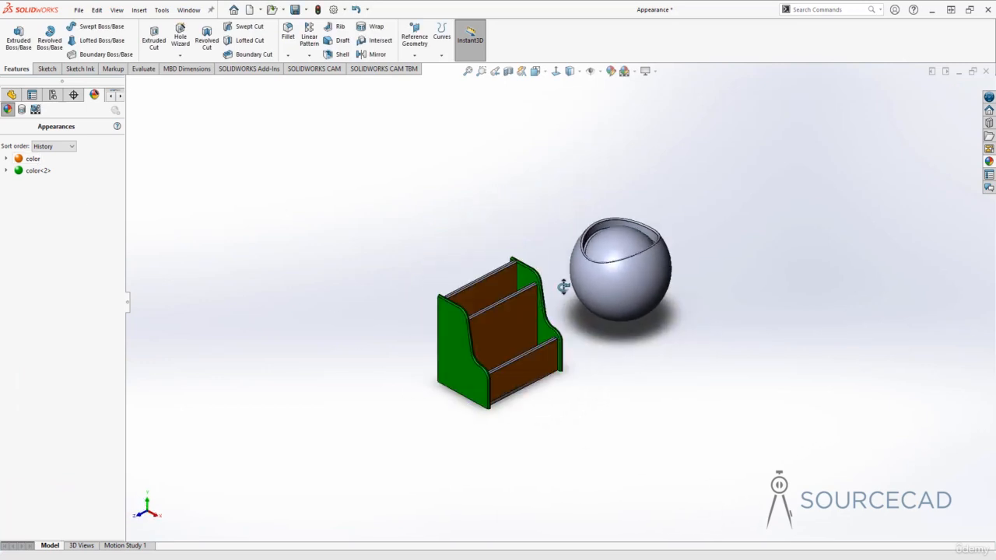
{"action": "left_click", "coordinate": [611, 71]}
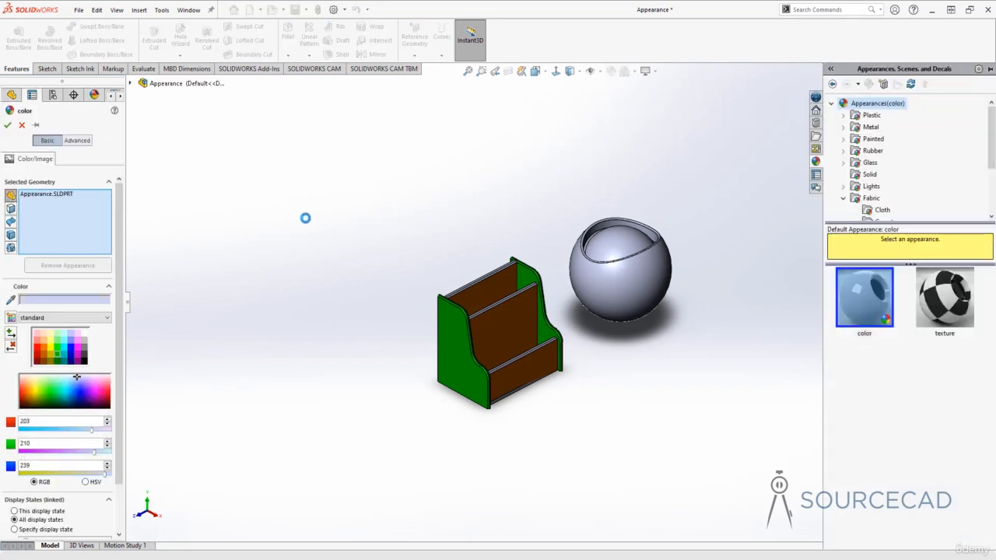
{"action": "left_click", "coordinate": [11, 249]}
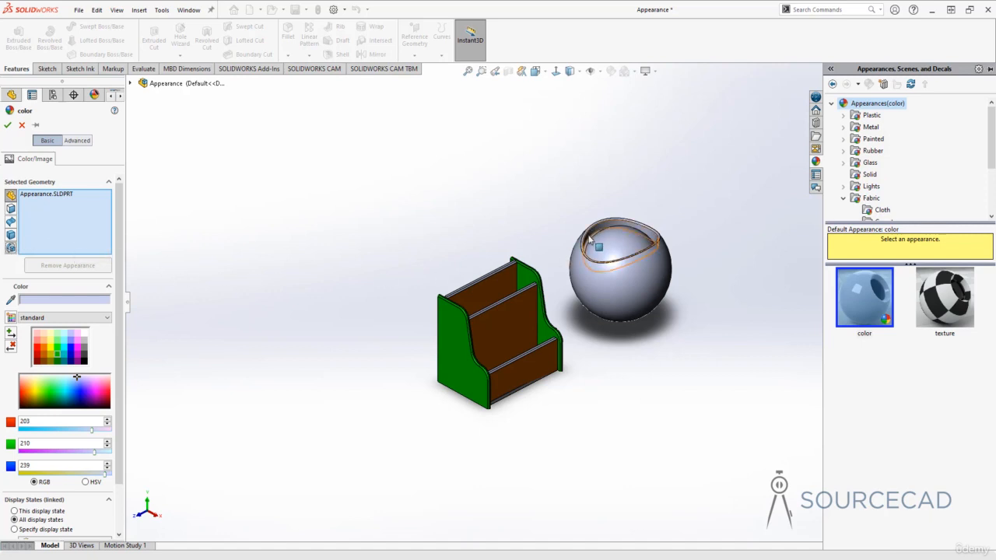
{"action": "right_click", "coordinate": [45, 195]}
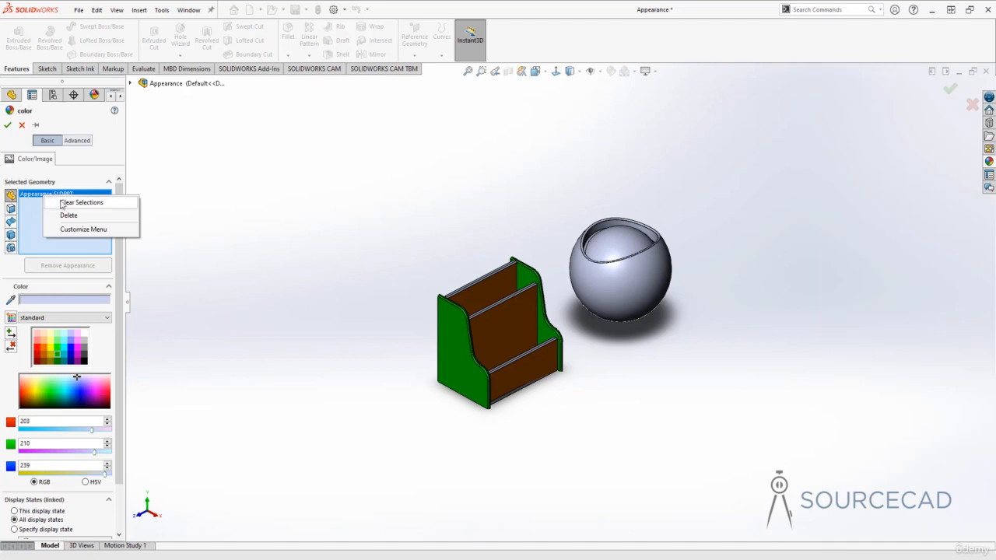
{"action": "left_click", "coordinate": [62, 203]}
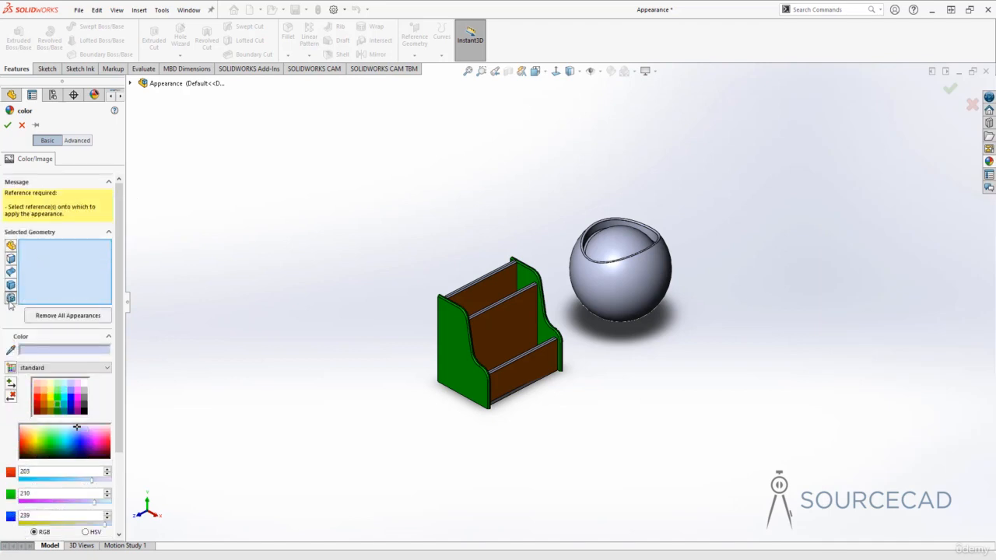
{"action": "scroll", "coordinate": [600, 236], "scroll_direction": "down", "scroll_amount": 3}
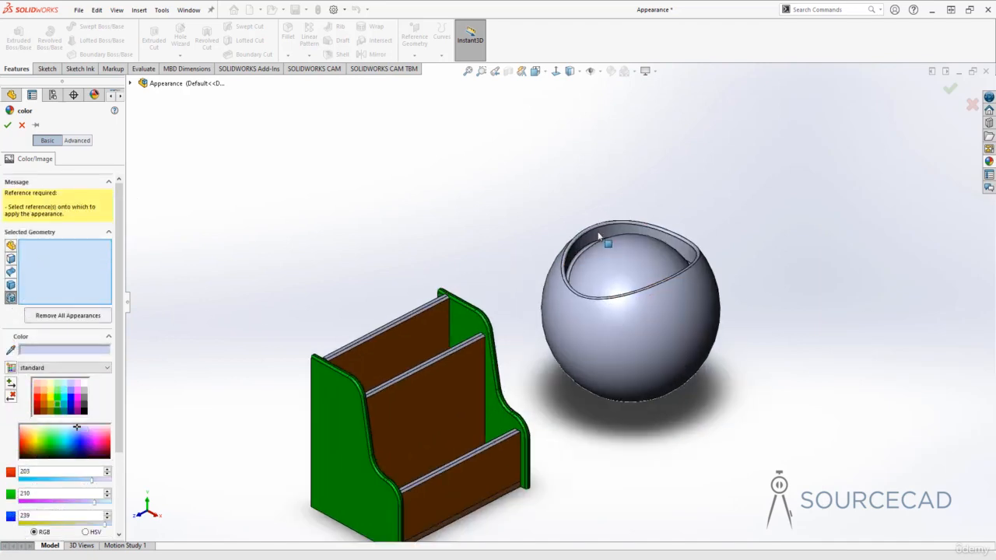
{"action": "scroll", "coordinate": [599, 236], "scroll_direction": "down", "scroll_amount": 2}
{"action": "left_click", "coordinate": [575, 250]}
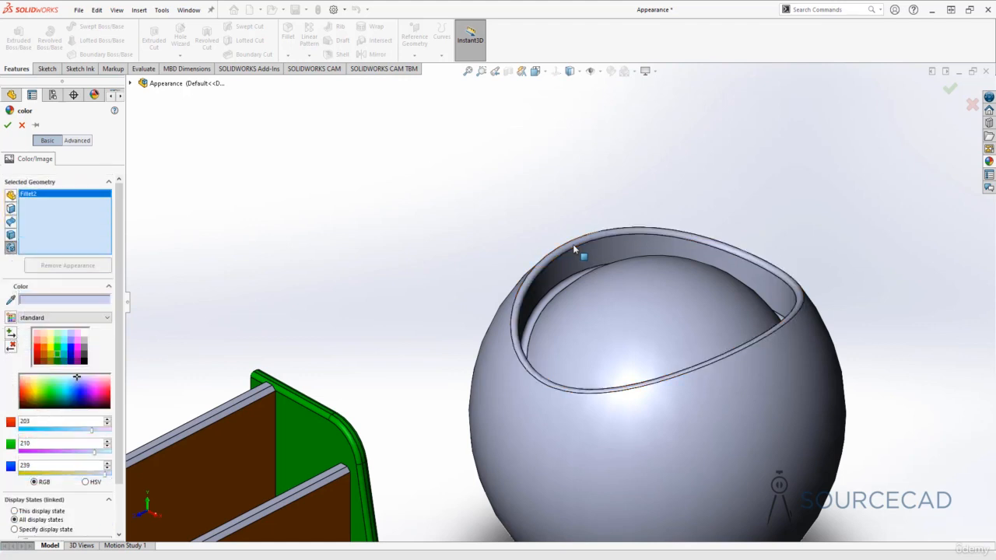
{"action": "left_click", "coordinate": [567, 289]}
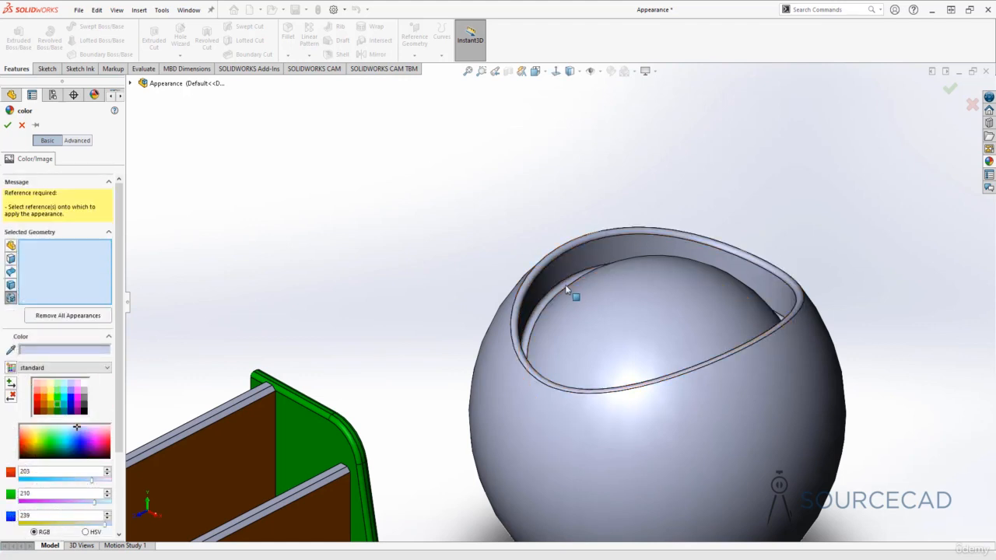
{"action": "left_click", "coordinate": [567, 289]}
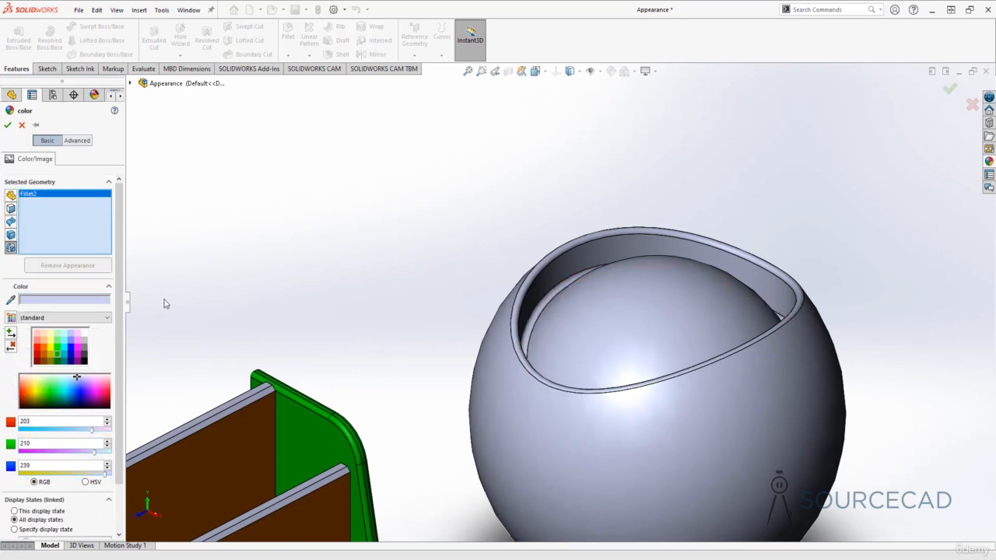
{"action": "left_click", "coordinate": [76, 353]}
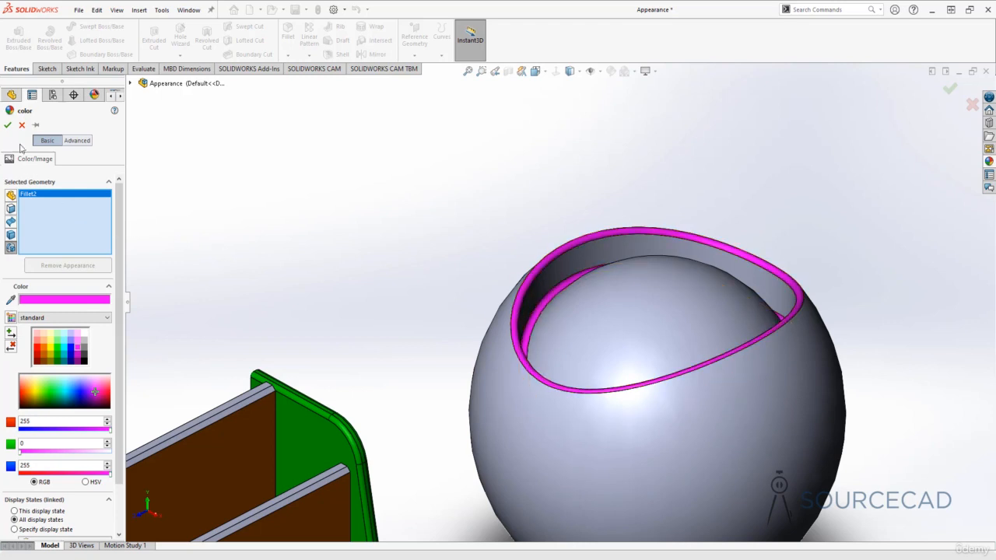
{"action": "left_click", "coordinate": [7, 124]}
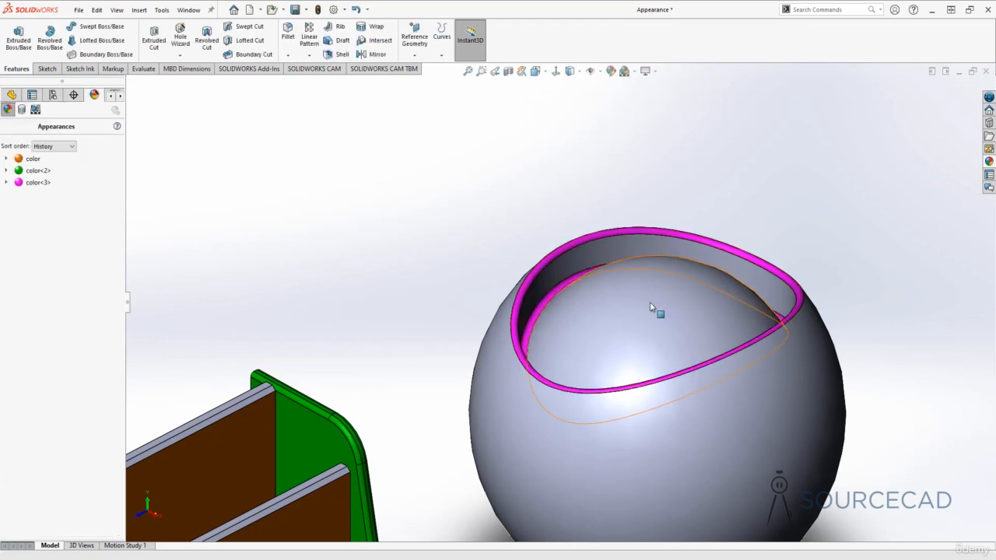
{"action": "scroll", "coordinate": [649, 302], "scroll_direction": "up", "scroll_amount": 3}
{"action": "middle_click_drag", "start_coordinate": [629, 236], "coordinate": [521, 323]}
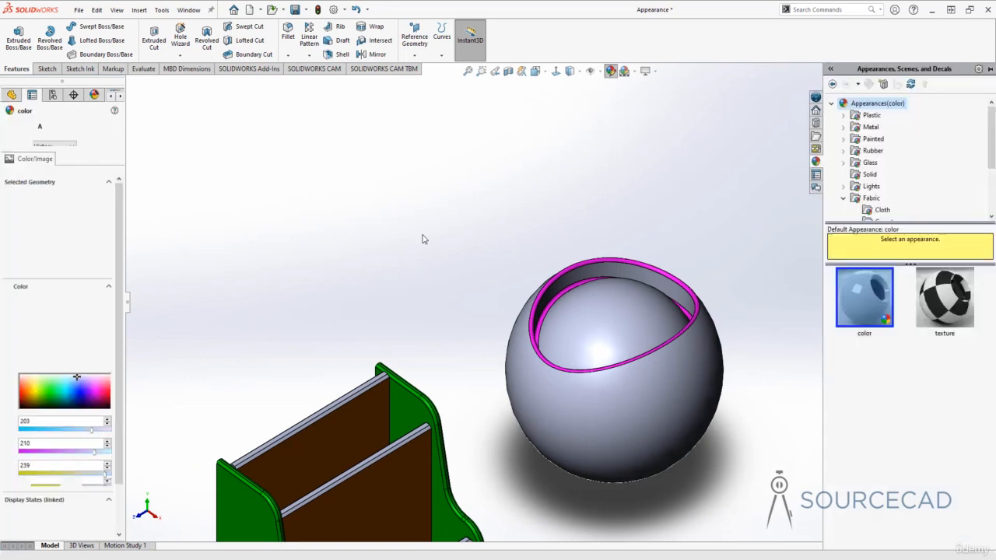
{"action": "left_click", "coordinate": [11, 221]}
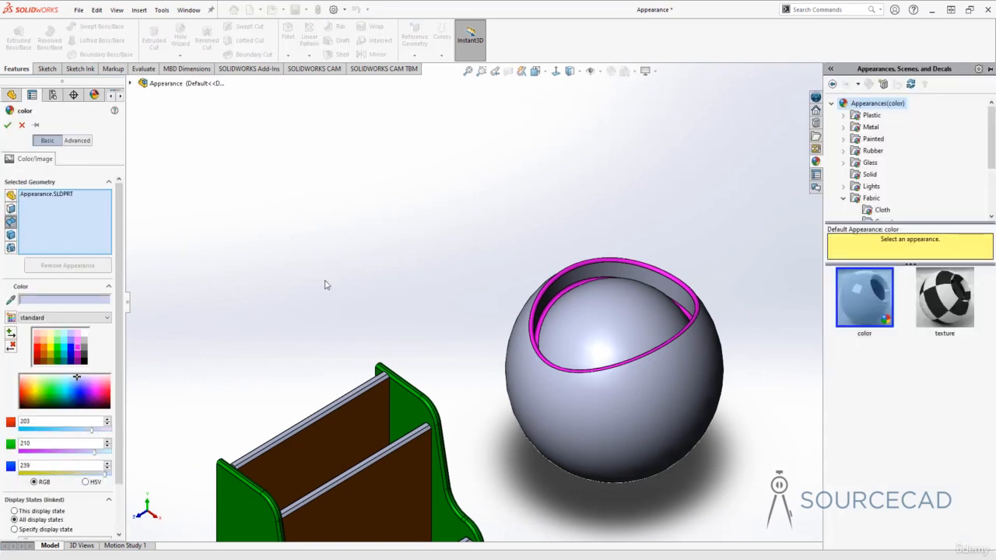
{"action": "key", "text": "f"}
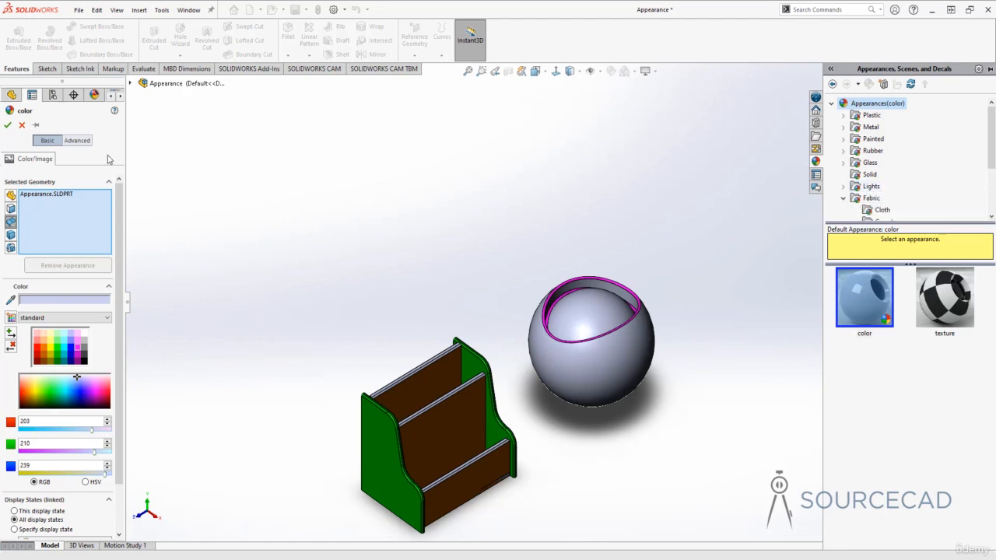
{"action": "left_click", "coordinate": [7, 124]}
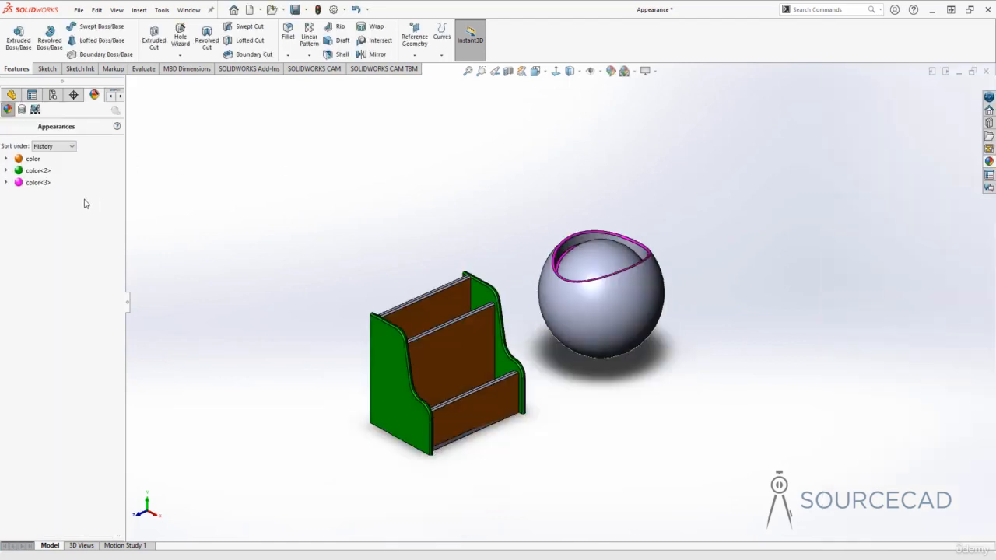
Remove the orange, green and magenta colour appearances from the part one after another
{"action": "left_click", "coordinate": [32, 159]}
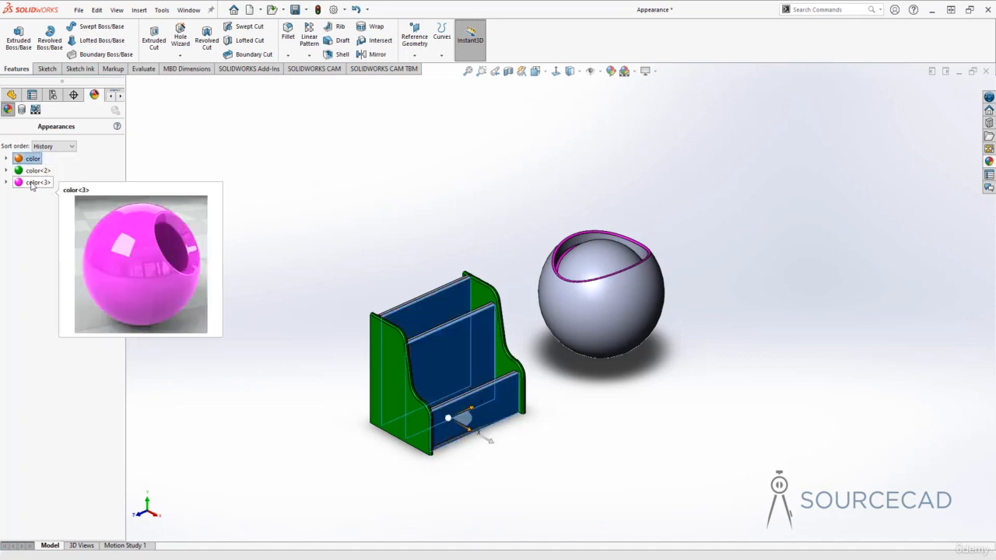
{"action": "left_click", "coordinate": [32, 184], "text": "ctrl"}
{"action": "left_click", "coordinate": [35, 170], "text": "ctrl"}
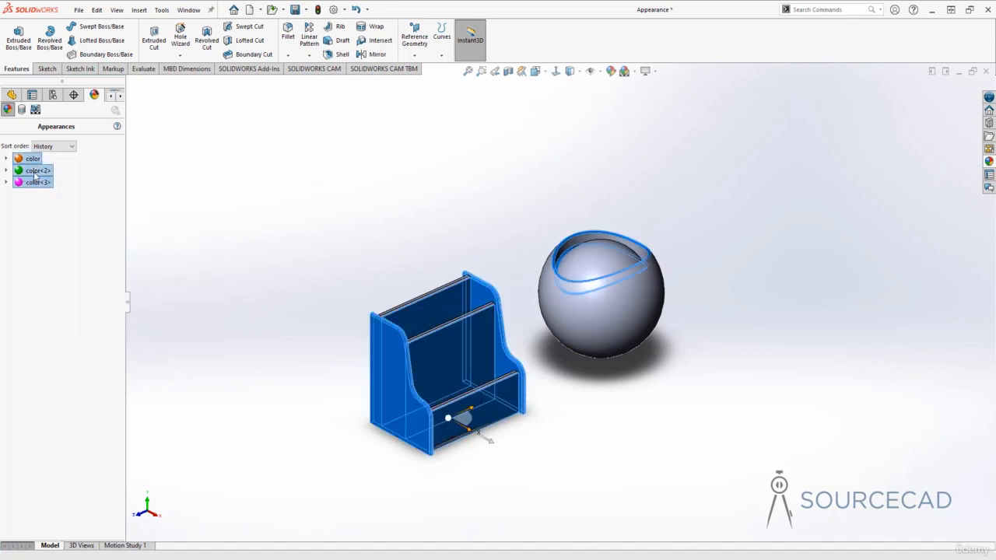
{"action": "right_click", "coordinate": [31, 161]}
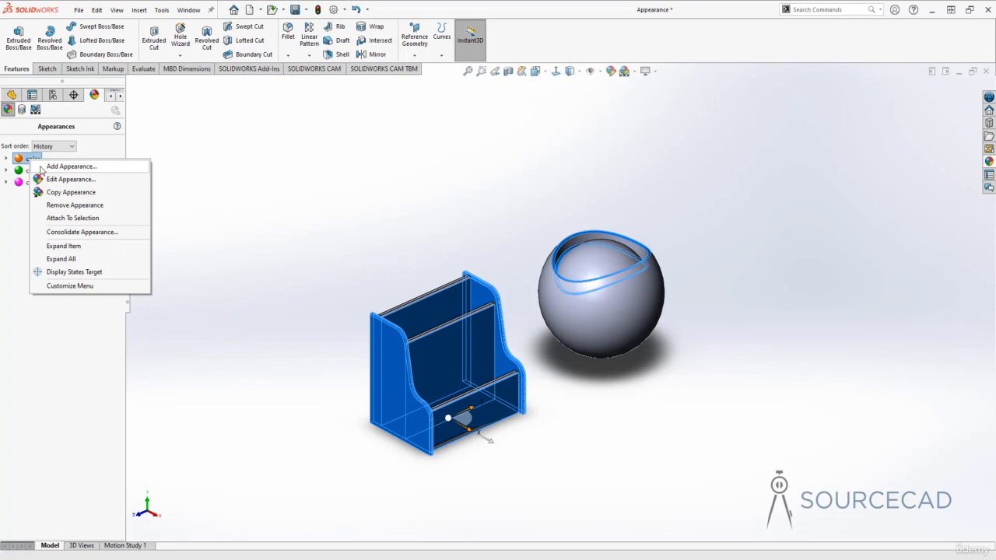
{"action": "left_click", "coordinate": [76, 205]}
{"action": "right_click", "coordinate": [27, 161]}
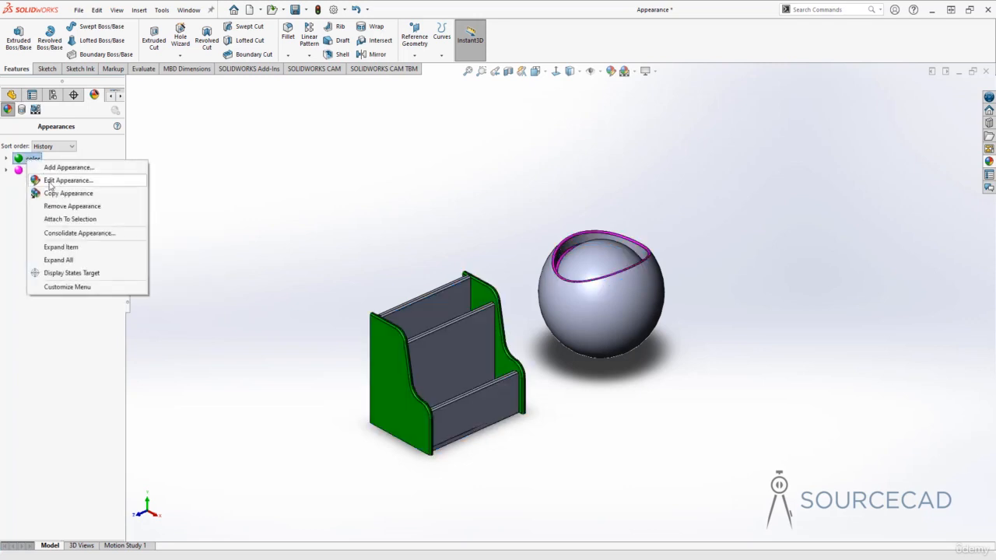
{"action": "left_click", "coordinate": [74, 206]}
{"action": "right_click", "coordinate": [29, 159]}
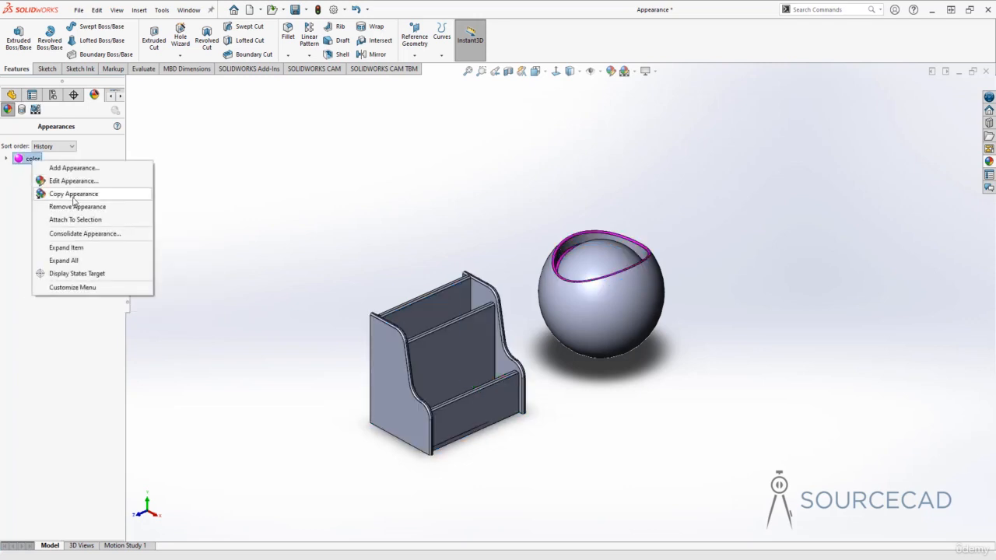
{"action": "left_click", "coordinate": [78, 207]}
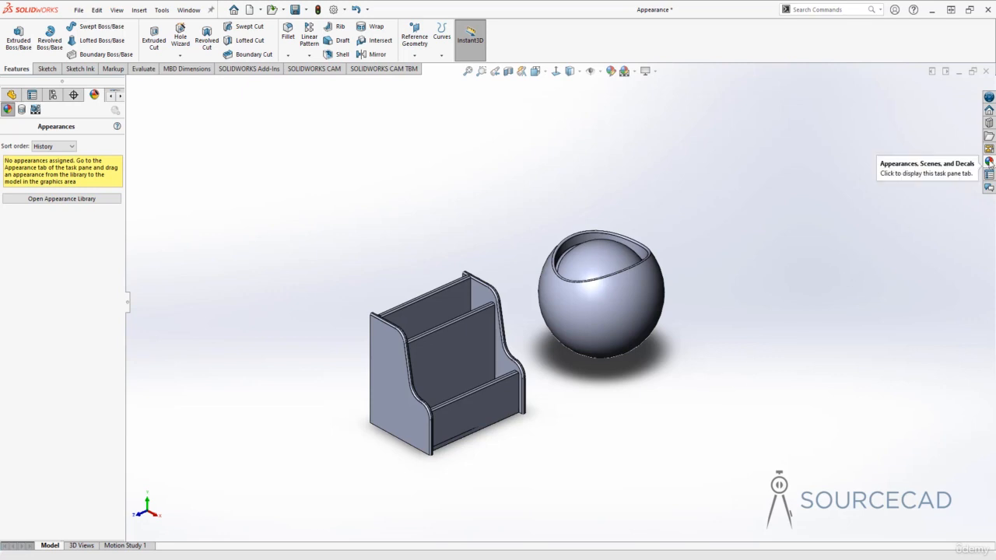
Browse the appearance library to the Organic category and display its Wood appearances
{"action": "left_click", "coordinate": [989, 162]}
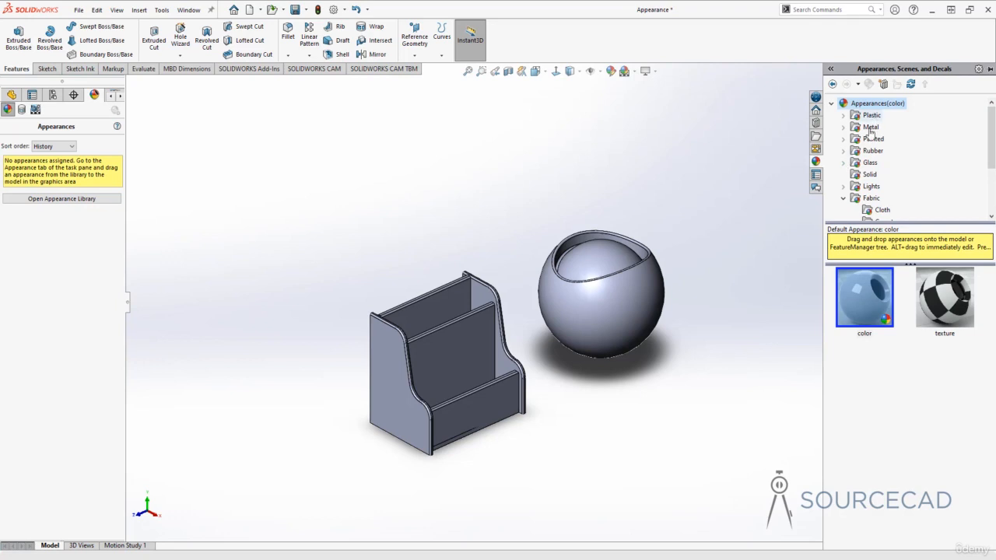
{"action": "left_click", "coordinate": [843, 199]}
{"action": "scroll", "coordinate": [912, 162], "scroll_direction": "down", "scroll_amount": 1}
{"action": "scroll", "coordinate": [911, 161], "scroll_direction": "down", "scroll_amount": 1}
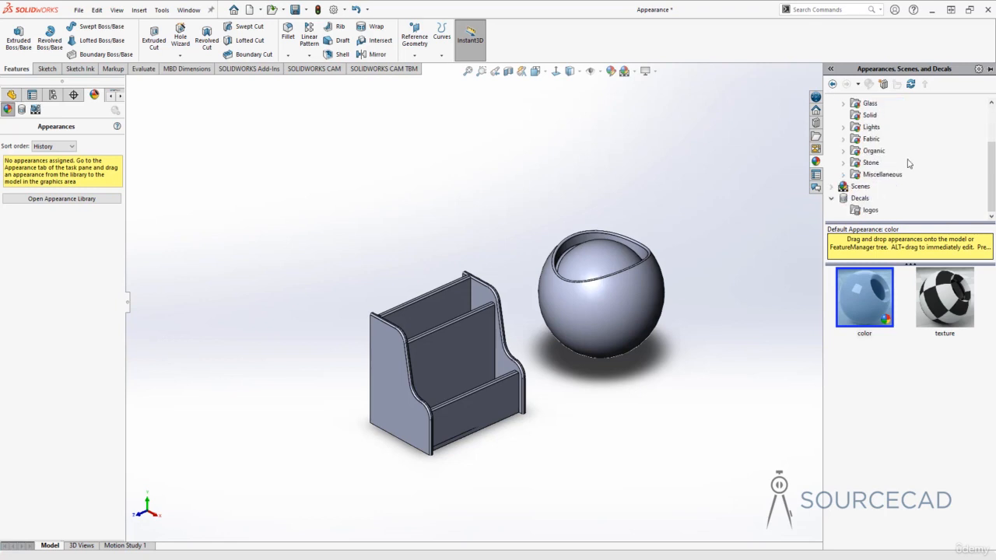
{"action": "left_click", "coordinate": [876, 153]}
{"action": "left_click", "coordinate": [844, 151]}
{"action": "left_click", "coordinate": [872, 152]}
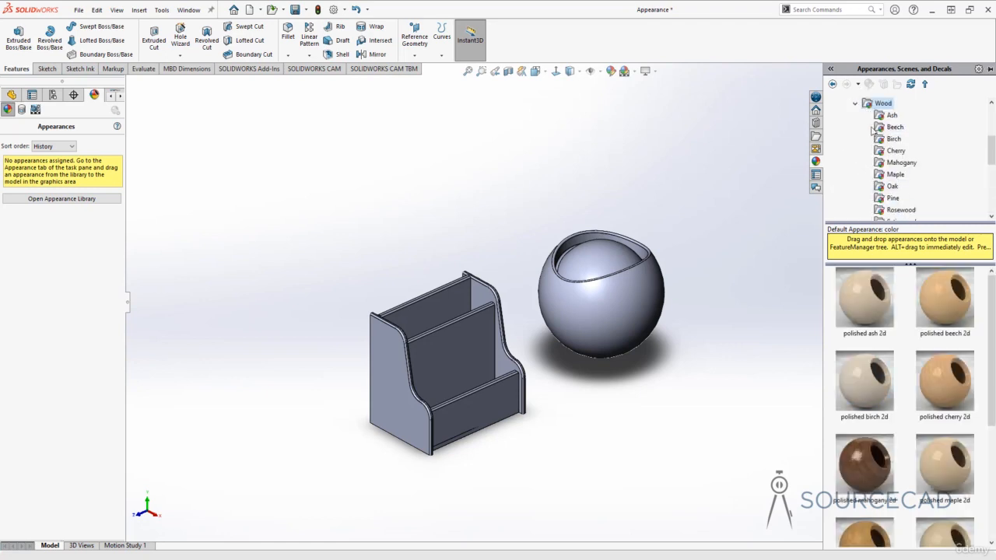
{"action": "left_click", "coordinate": [857, 105]}
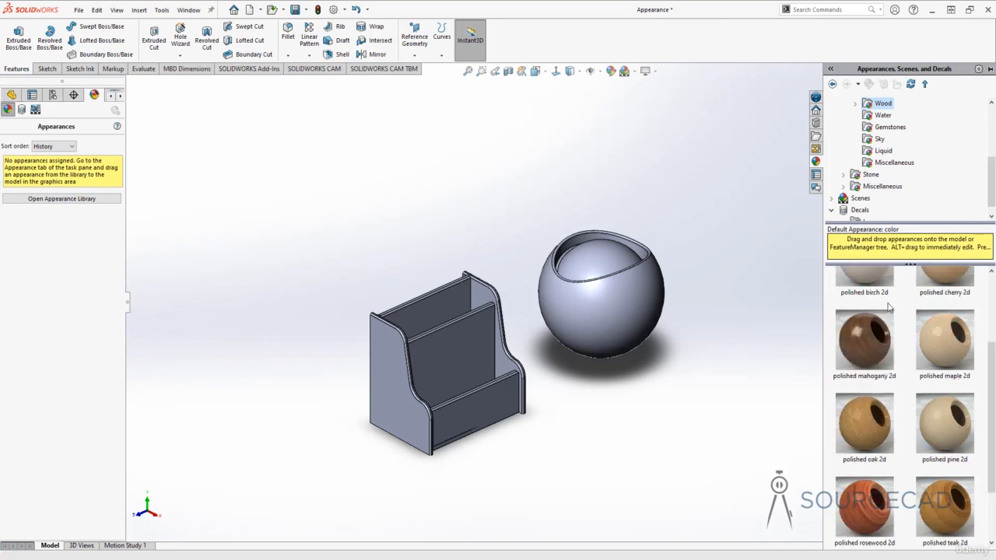
Apply the polished walnut 2d appearance to the organizer's rear cross panel as a whole body
{"action": "scroll", "coordinate": [889, 311], "scroll_direction": "down", "scroll_amount": 3}
{"action": "middle_click_drag", "start_coordinate": [741, 412], "coordinate": [646, 379], "text": "ctrl"}
{"action": "left_click", "coordinate": [865, 521]}
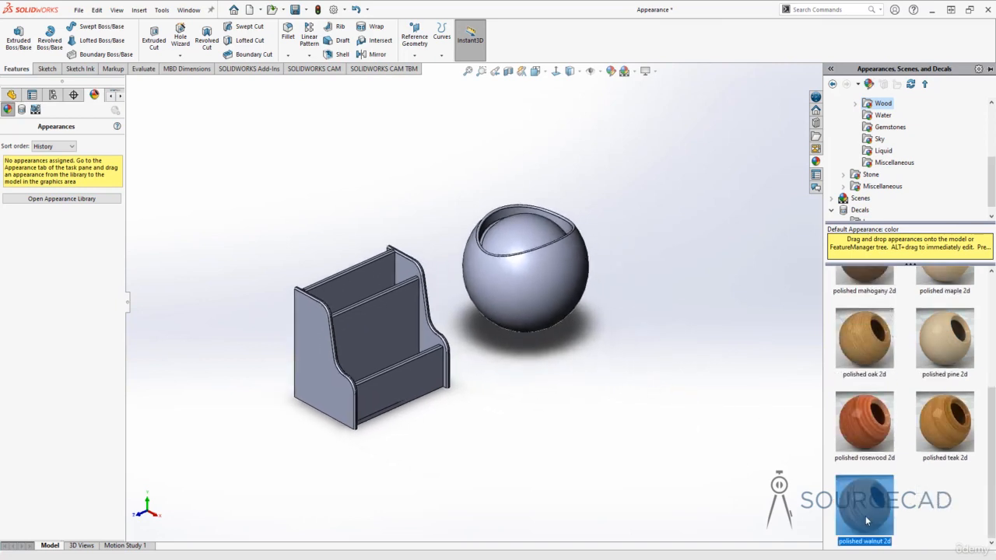
{"action": "mouse_move", "coordinate": [870, 516]}
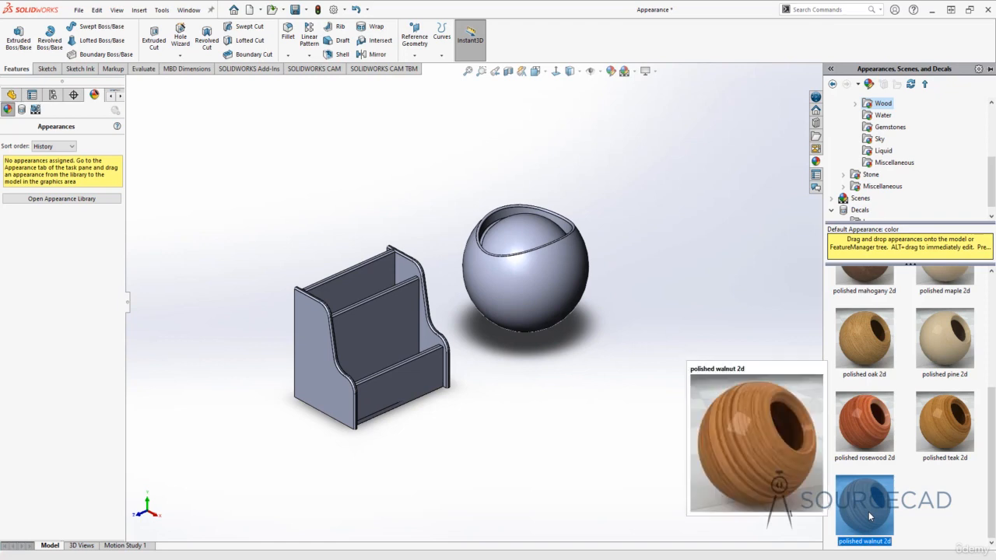
{"action": "left_click_drag", "start_coordinate": [871, 516], "coordinate": [358, 285]}
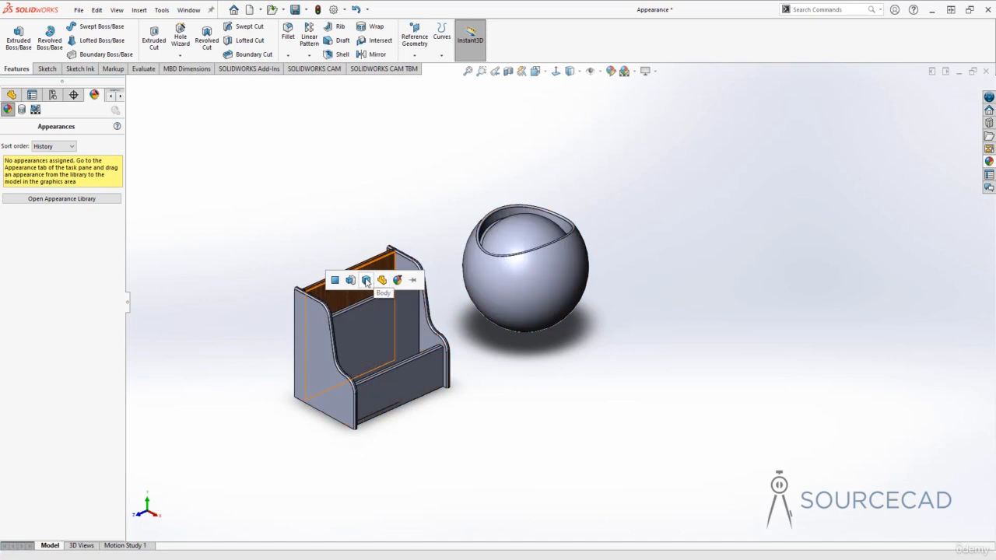
{"action": "left_click", "coordinate": [366, 281]}
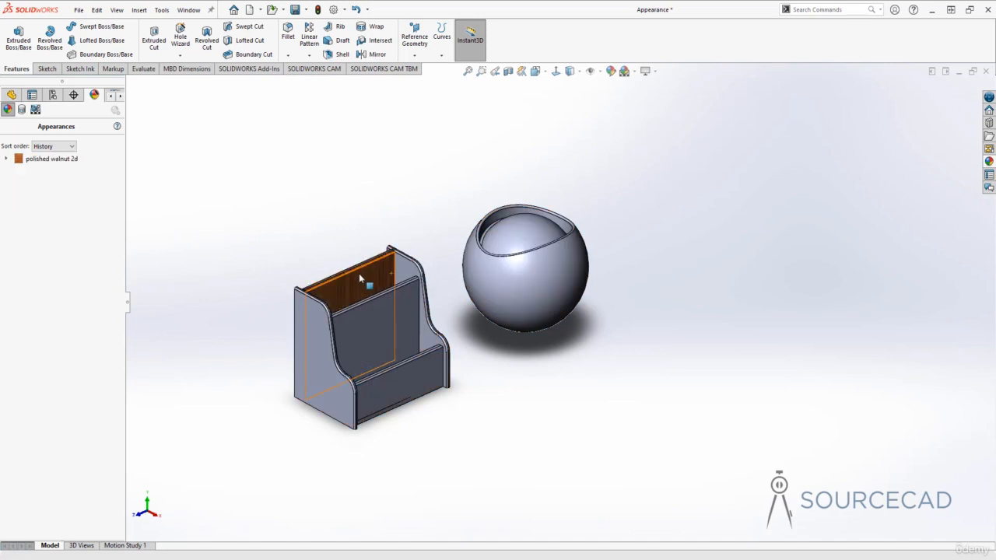
Apply the polished rosewood 2d appearance to the organizer's left side panel as a whole body
{"action": "mouse_move", "coordinate": [314, 231]}
{"action": "middle_mouse_down"}
{"action": "mouse_move", "coordinate": [379, 274]}
{"action": "mouse_move", "coordinate": [449, 247]}
{"action": "mouse_move", "coordinate": [446, 229]}
{"action": "mouse_move", "coordinate": [374, 264]}
{"action": "mouse_move", "coordinate": [319, 219]}
{"action": "middle_mouse_up"}
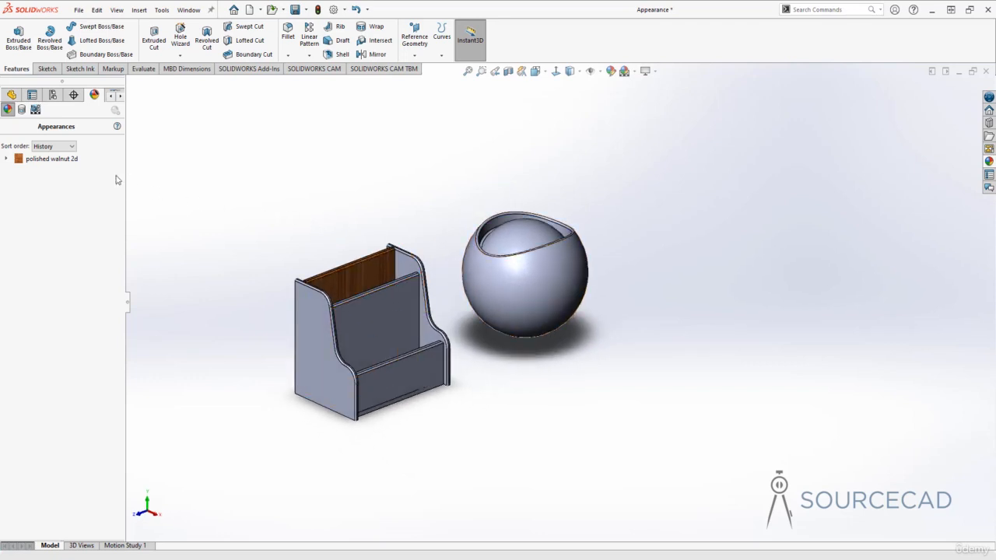
{"action": "mouse_move", "coordinate": [50, 162]}
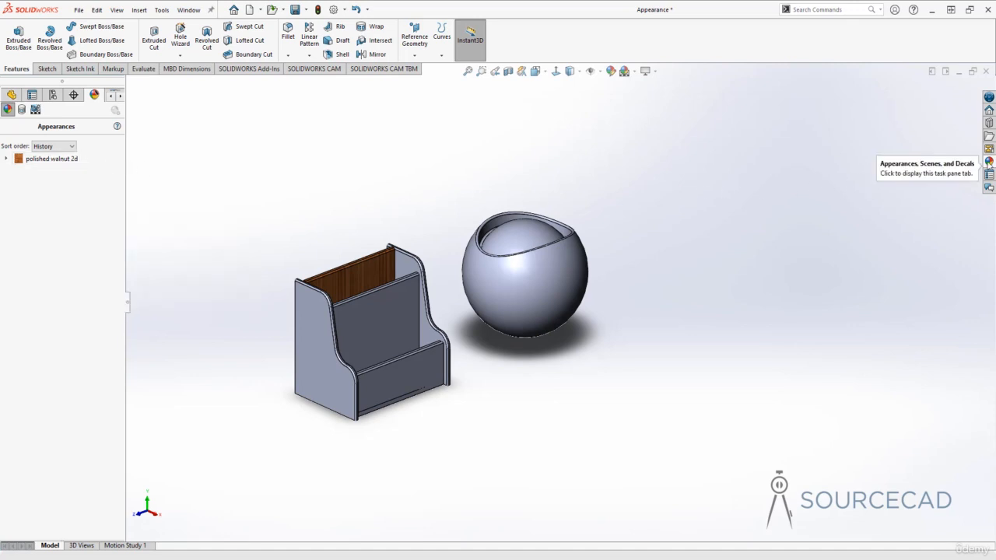
{"action": "left_click", "coordinate": [988, 161]}
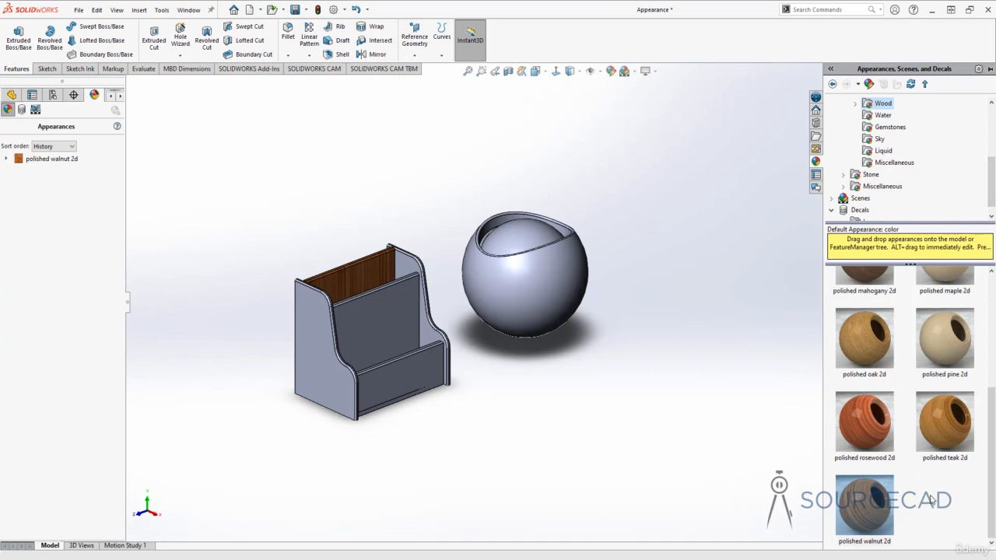
{"action": "left_click", "coordinate": [872, 433]}
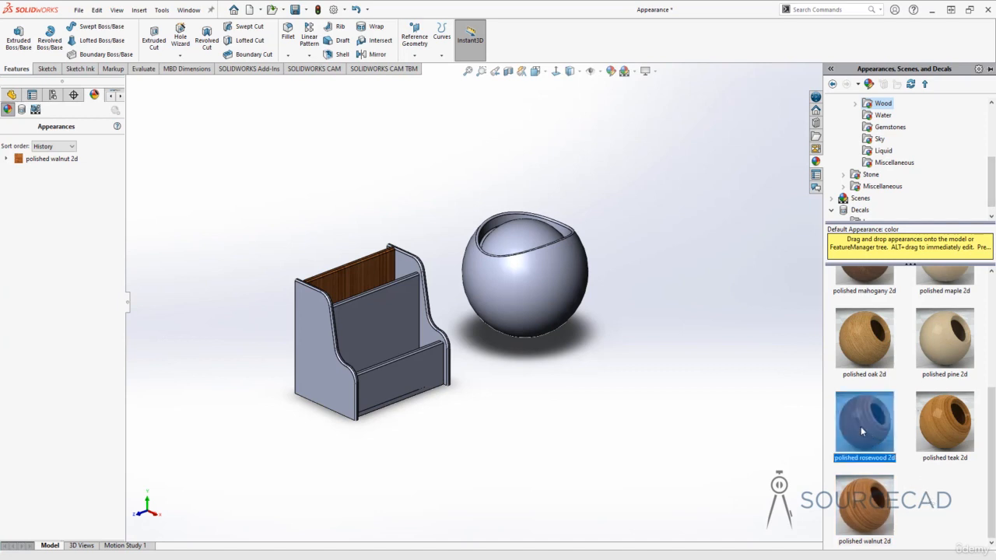
{"action": "left_click_drag", "start_coordinate": [861, 430], "coordinate": [312, 336]}
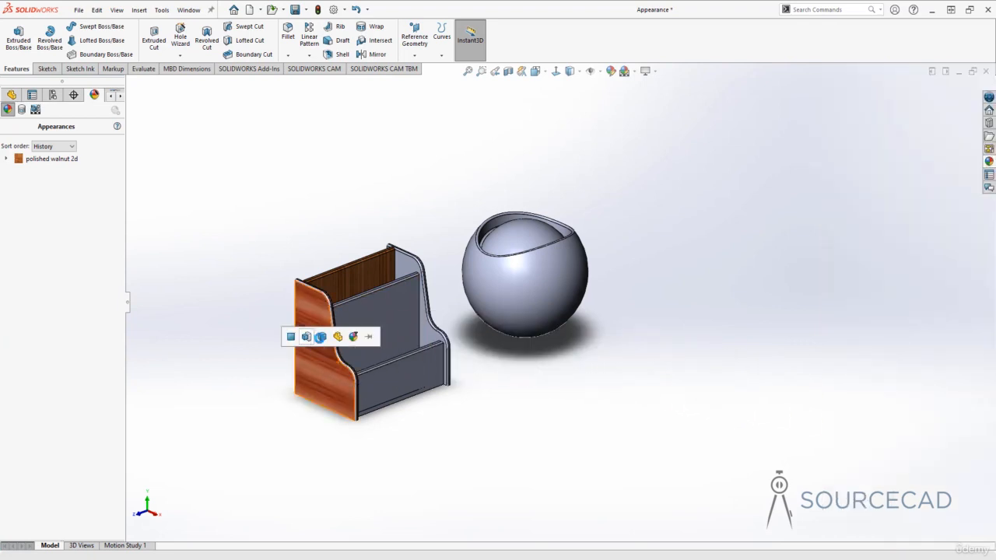
{"action": "left_click", "coordinate": [323, 339]}
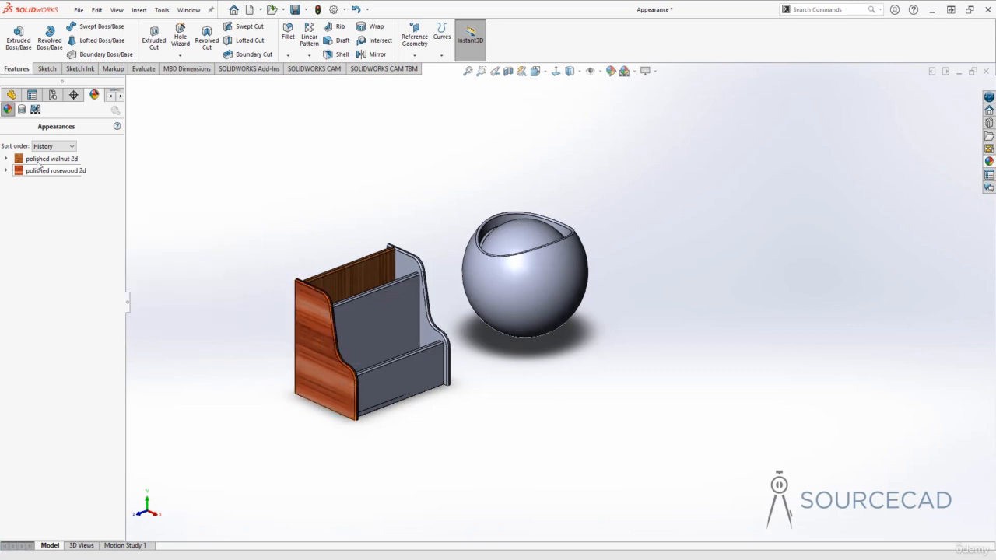
{"action": "mouse_move", "coordinate": [36, 173]}
{"action": "middle_click_drag", "start_coordinate": [347, 227], "coordinate": [403, 297]}
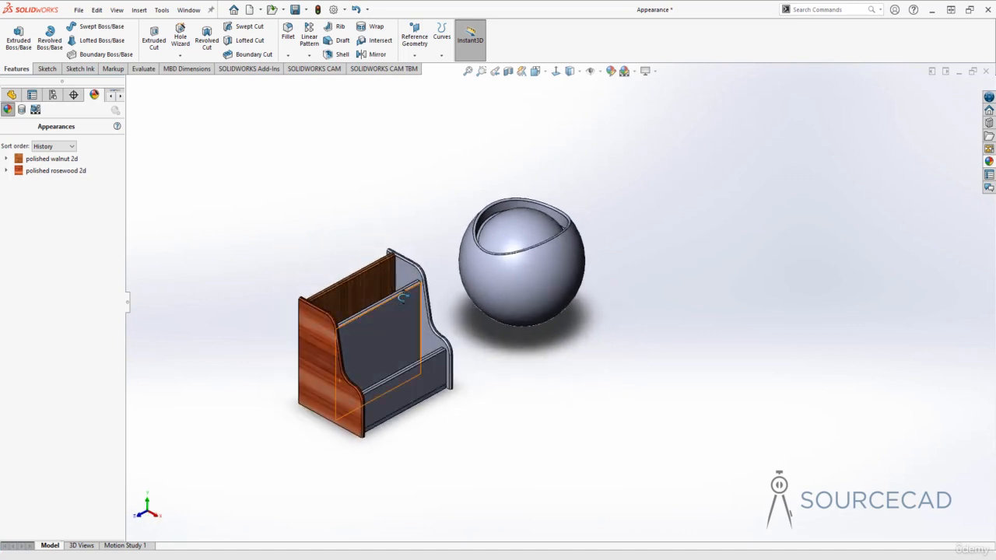
{"action": "middle_click_drag", "start_coordinate": [456, 412], "coordinate": [467, 391]}
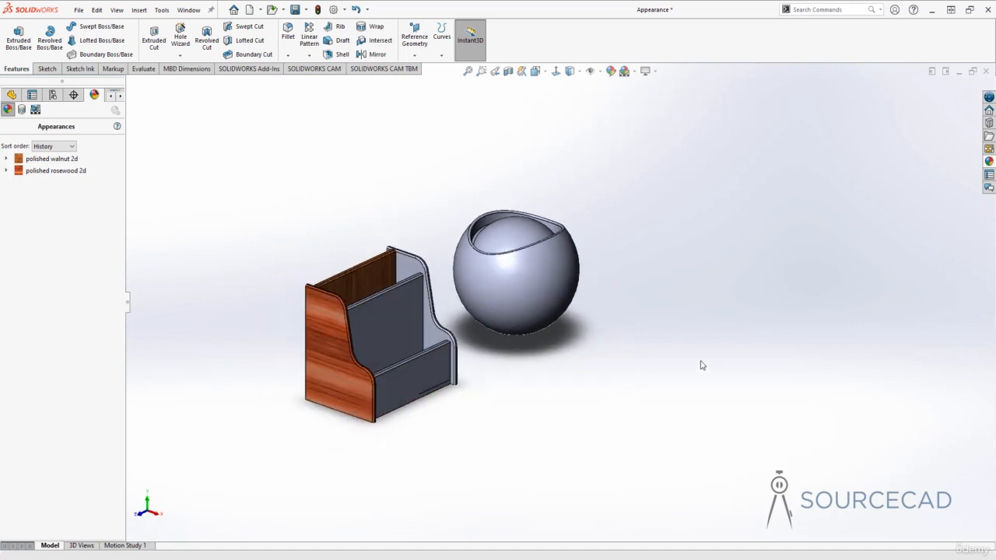
{"action": "left_click", "coordinate": [990, 163]}
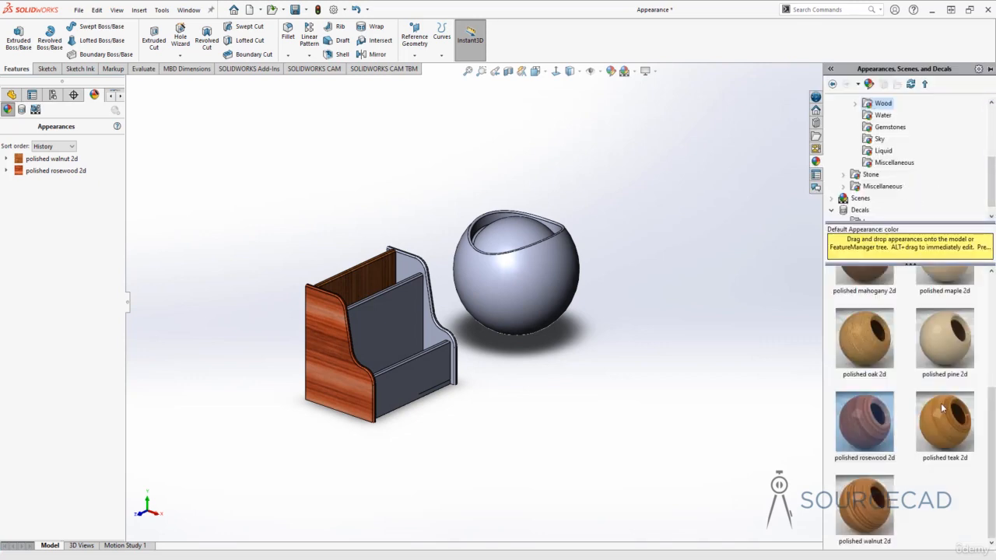
{"action": "left_click", "coordinate": [692, 299]}
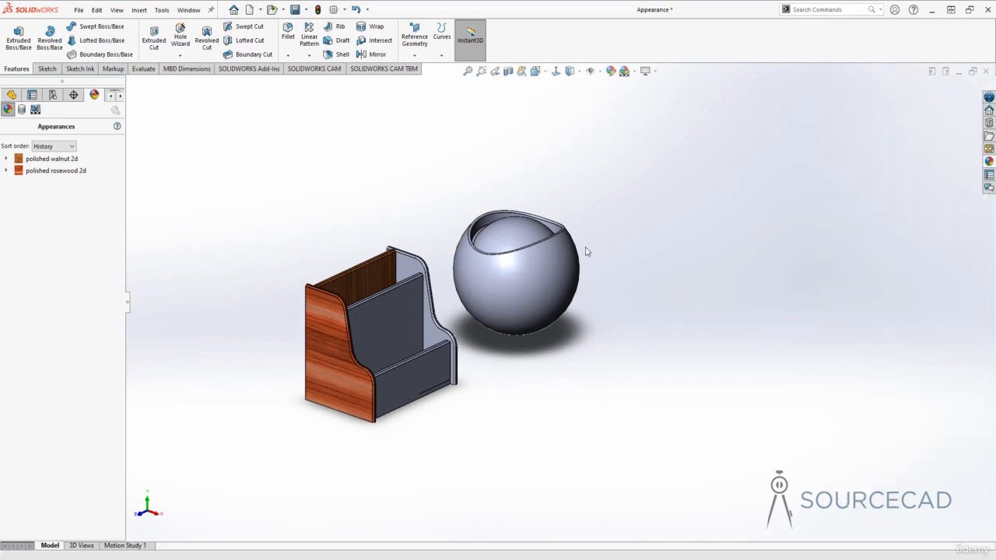
Copy the polished walnut 2d appearance and paste it onto the organizer's middle cross panel as a whole body
{"action": "right_click", "coordinate": [54, 162]}
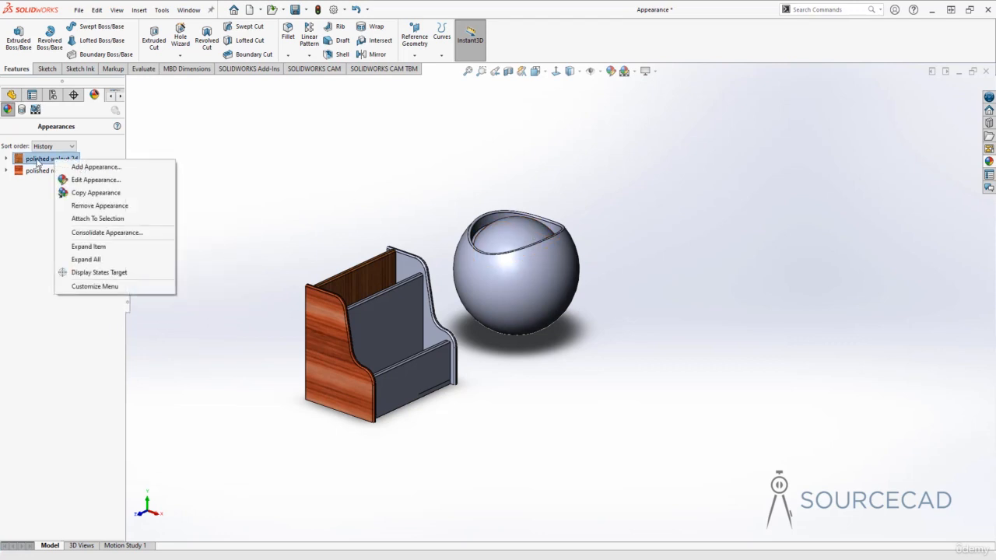
{"action": "left_click", "coordinate": [96, 193]}
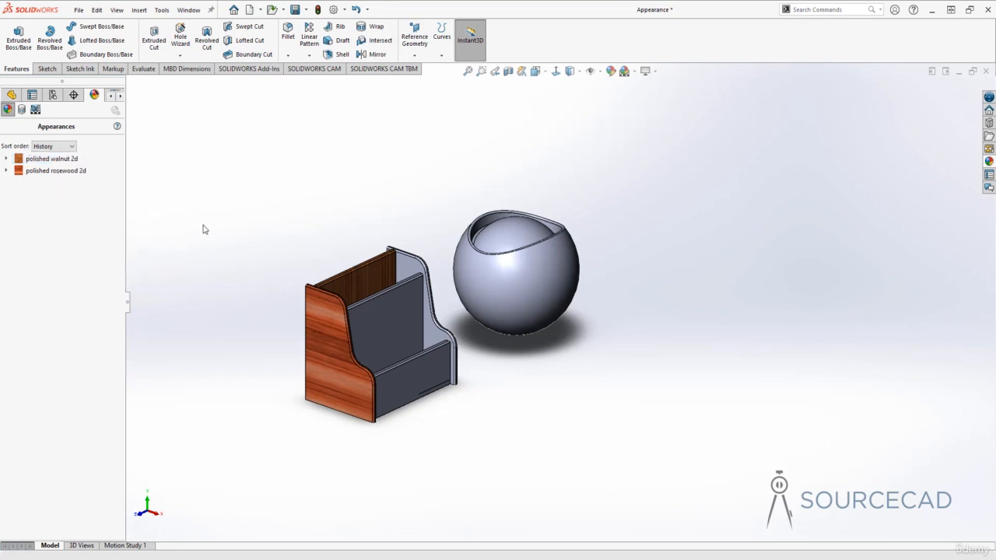
{"action": "right_click", "coordinate": [387, 313]}
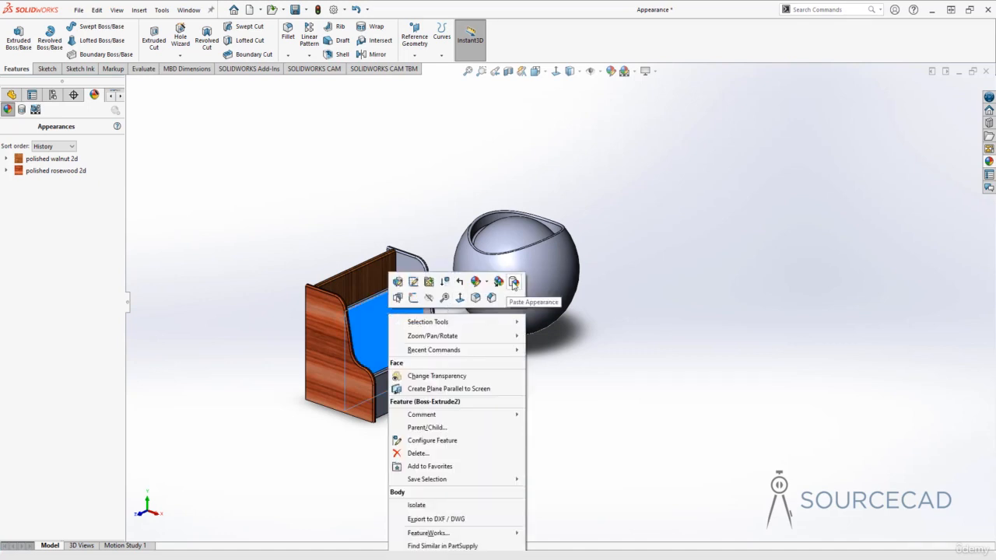
{"action": "left_click", "coordinate": [513, 283]}
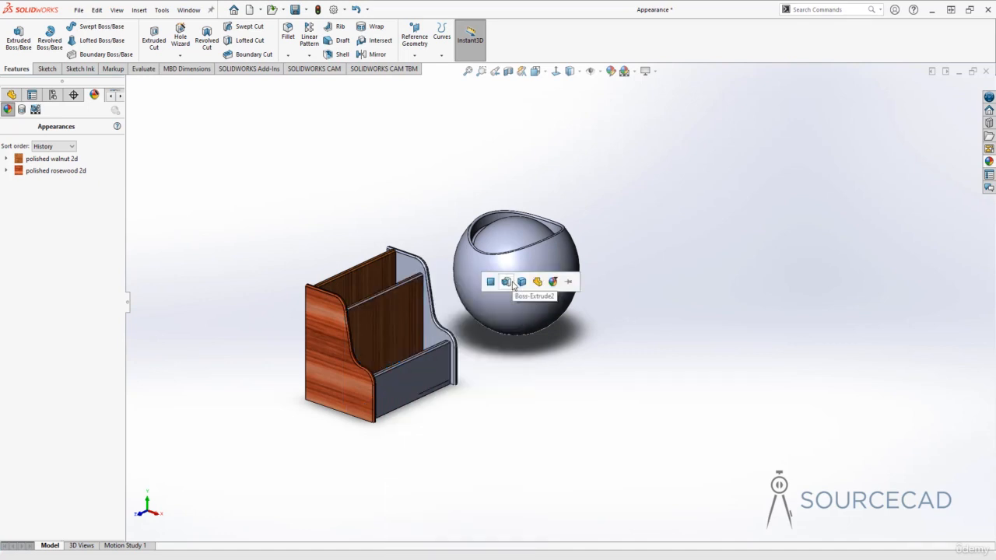
{"action": "left_click", "coordinate": [521, 283]}
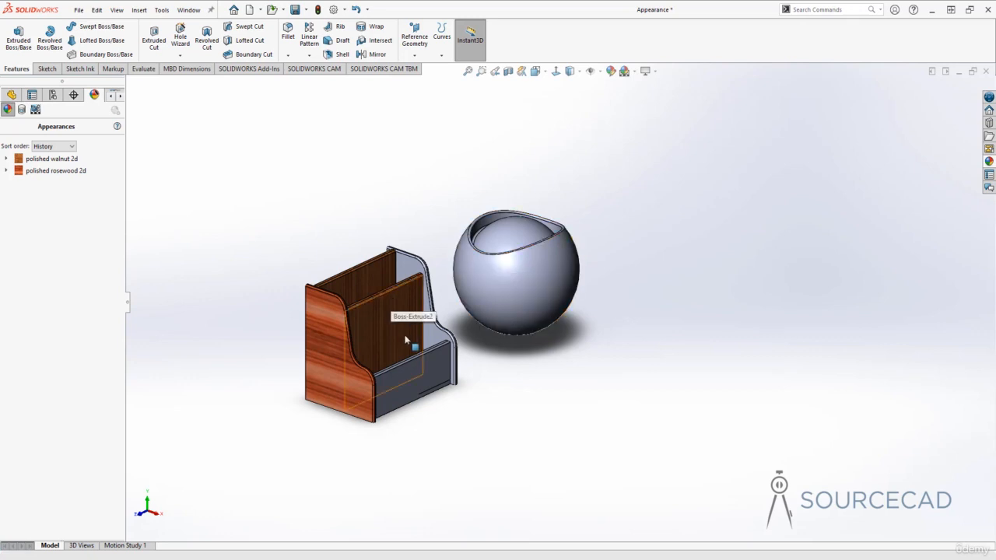
Paste the copied polished walnut 2d appearance onto the organizer's low front cross panel
{"action": "right_click", "coordinate": [414, 383]}
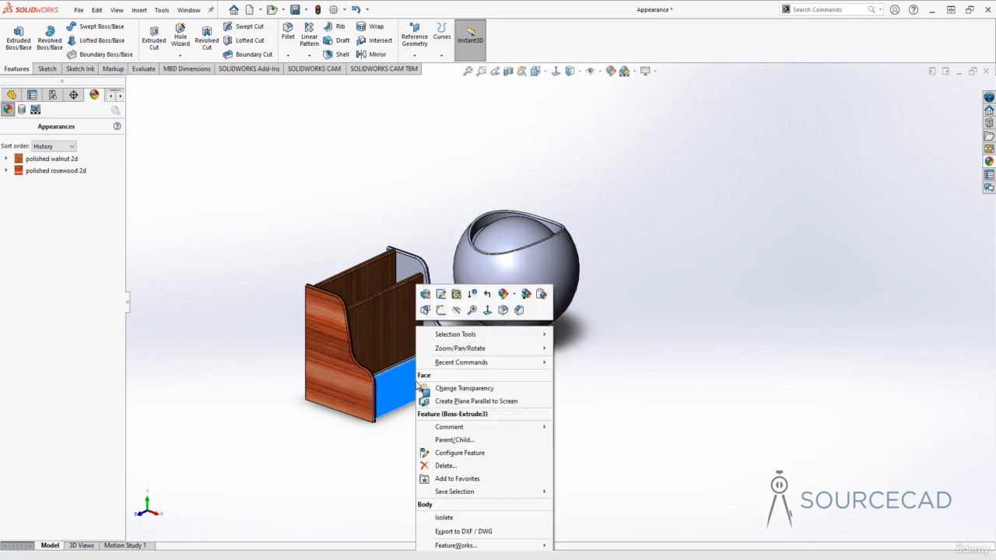
{"action": "left_click", "coordinate": [540, 295]}
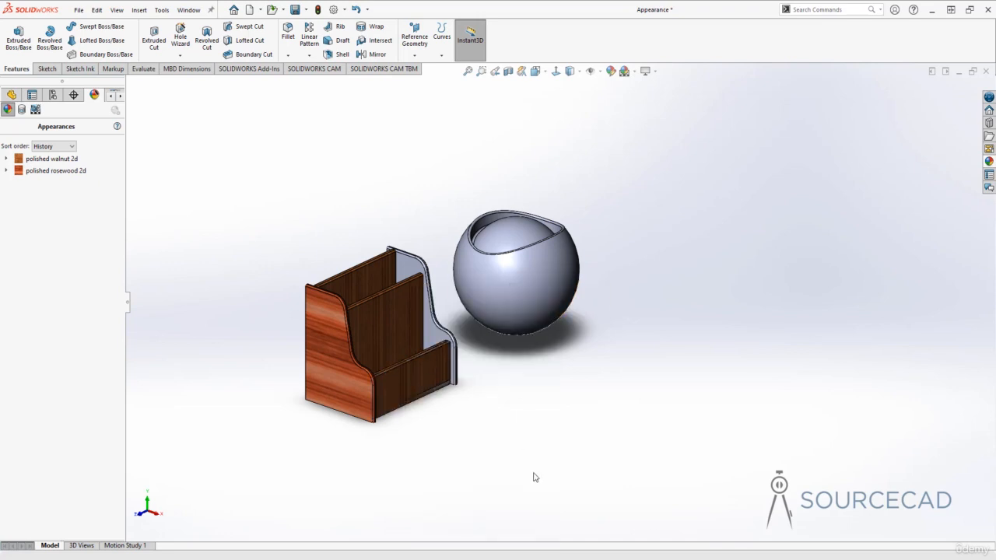
{"action": "key", "text": "ctrl+1"}
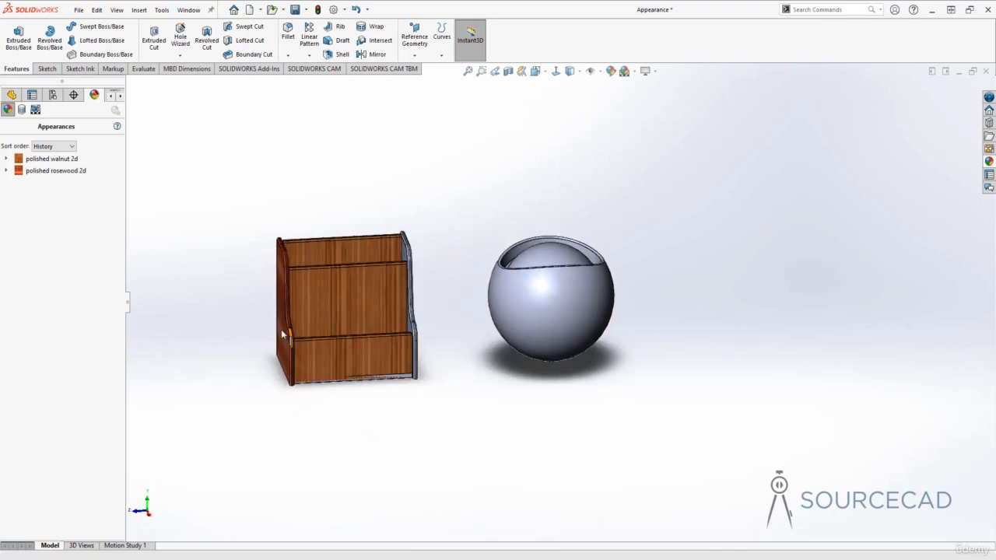
Copy the polished rosewood 2d appearance from the organizer's left side panel and paste it onto the mirrored right side panel
{"action": "mouse_move", "coordinate": [63, 174]}
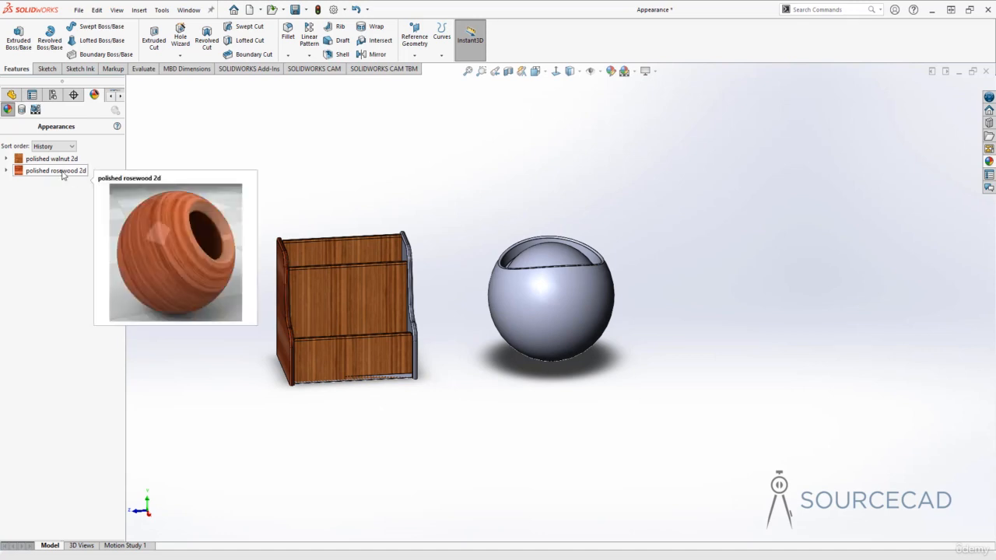
{"action": "middle_click_drag", "start_coordinate": [275, 318], "coordinate": [314, 344]}
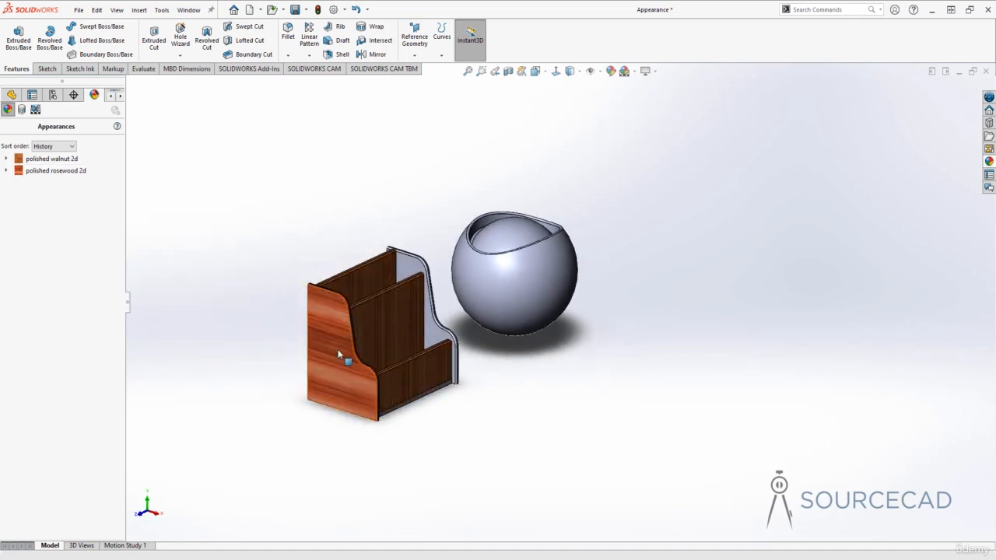
{"action": "right_click", "coordinate": [339, 355]}
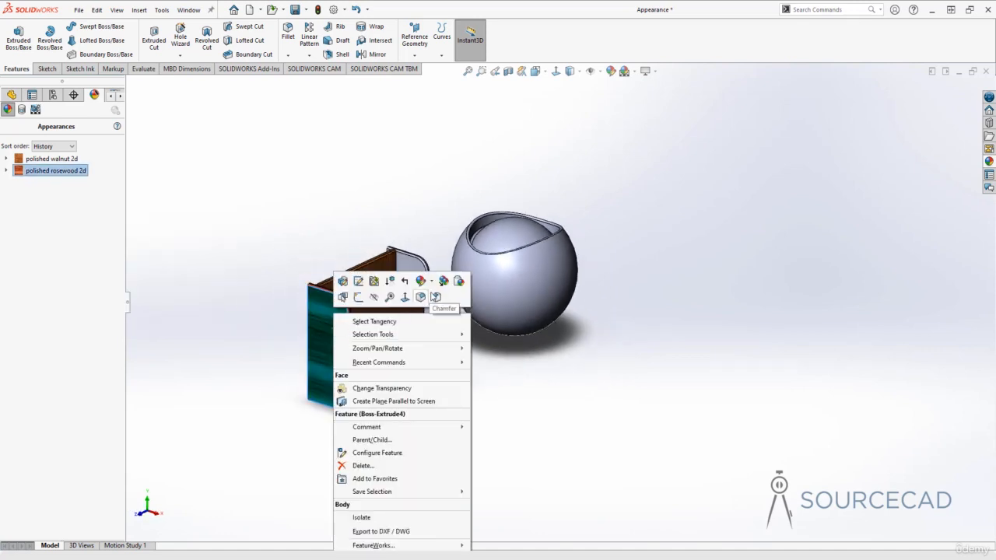
{"action": "left_click", "coordinate": [444, 282]}
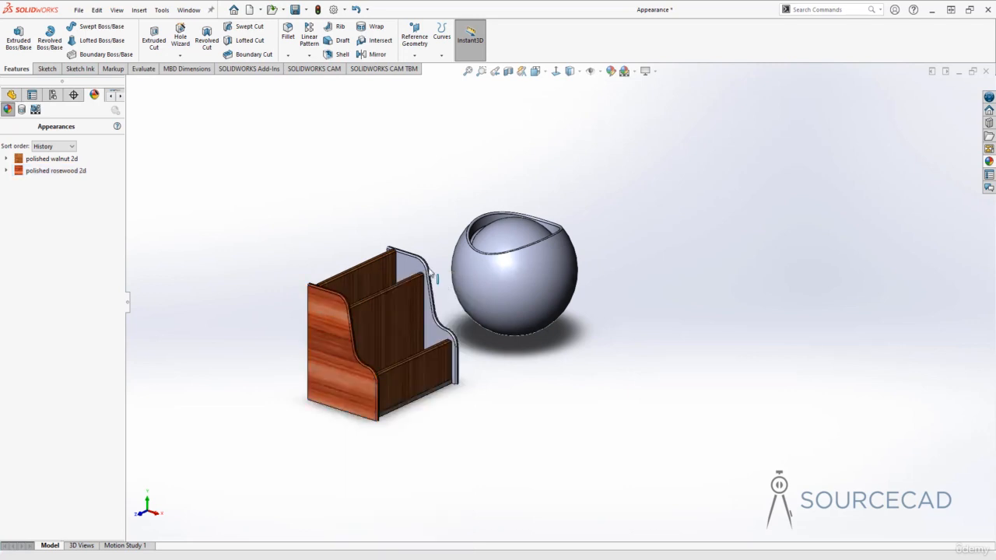
{"action": "right_click", "coordinate": [412, 269]}
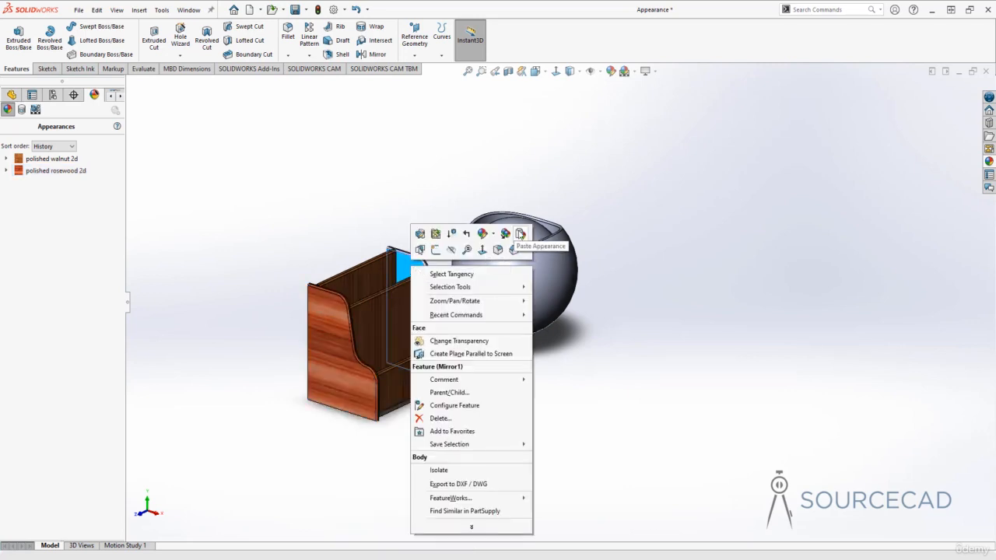
{"action": "left_click", "coordinate": [523, 237]}
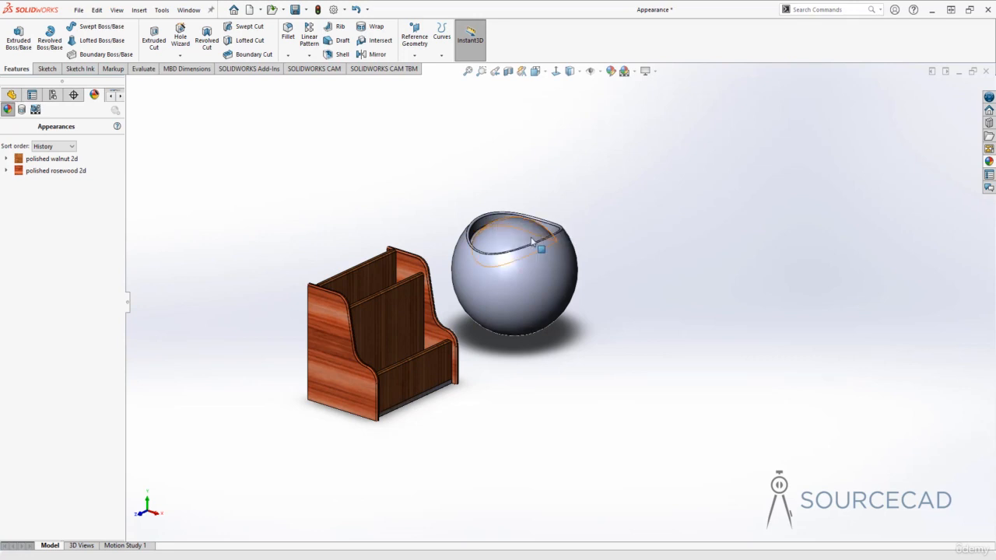
Browse the appearance library to the Fabric category and display its Cloth appearances
{"action": "middle_click_drag", "start_coordinate": [446, 226], "coordinate": [425, 227]}
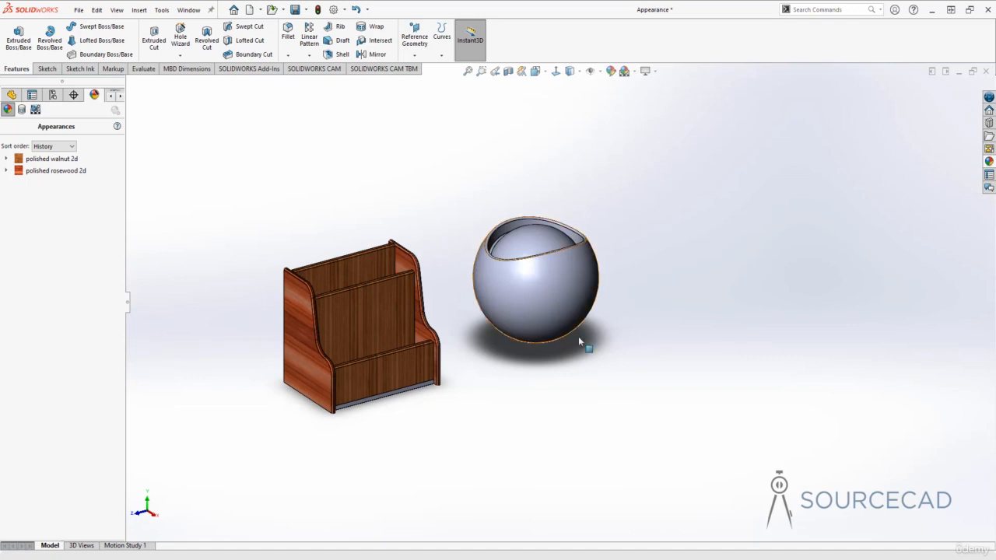
{"action": "middle_click_drag", "start_coordinate": [667, 278], "coordinate": [848, 268]}
{"action": "left_click", "coordinate": [989, 162]}
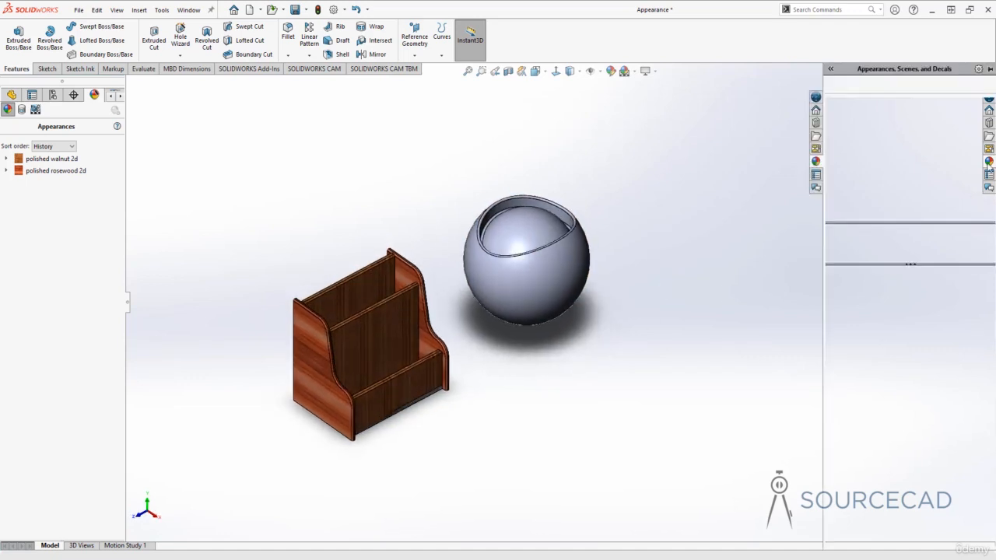
{"action": "scroll", "coordinate": [902, 193], "scroll_direction": "up", "scroll_amount": 1}
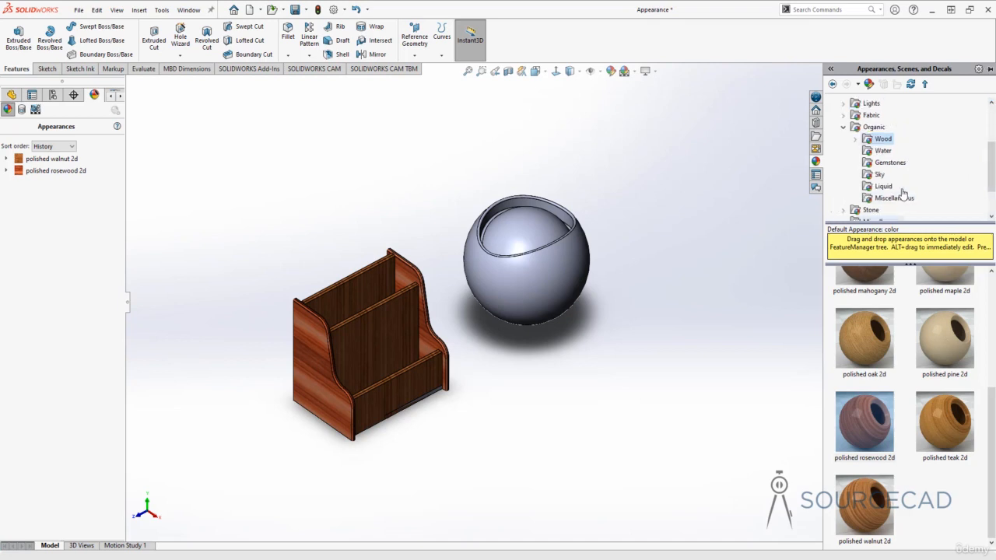
{"action": "scroll", "coordinate": [903, 193], "scroll_direction": "up", "scroll_amount": 1}
{"action": "left_click", "coordinate": [868, 150]}
{"action": "left_click", "coordinate": [844, 151]}
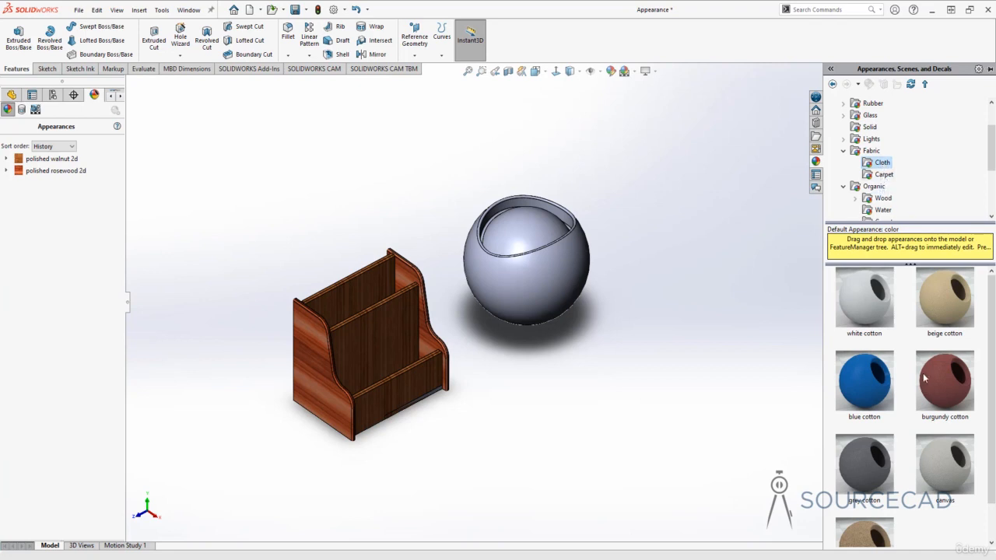
Apply the burgundy cotton appearance to the Revolve1 feature of the sphere model's outer shell
{"action": "mouse_move", "coordinate": [951, 386]}
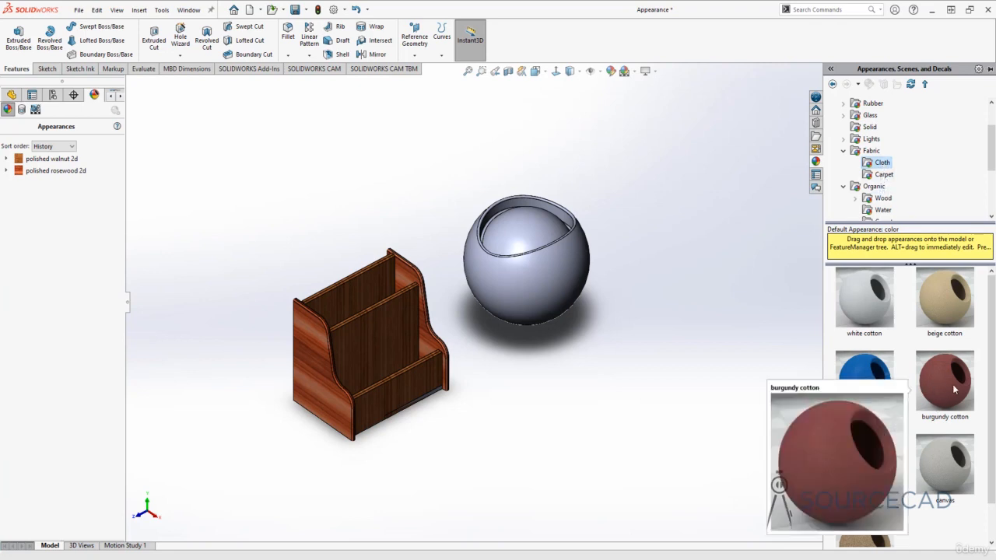
{"action": "left_click_drag", "start_coordinate": [953, 384], "coordinate": [559, 288]}
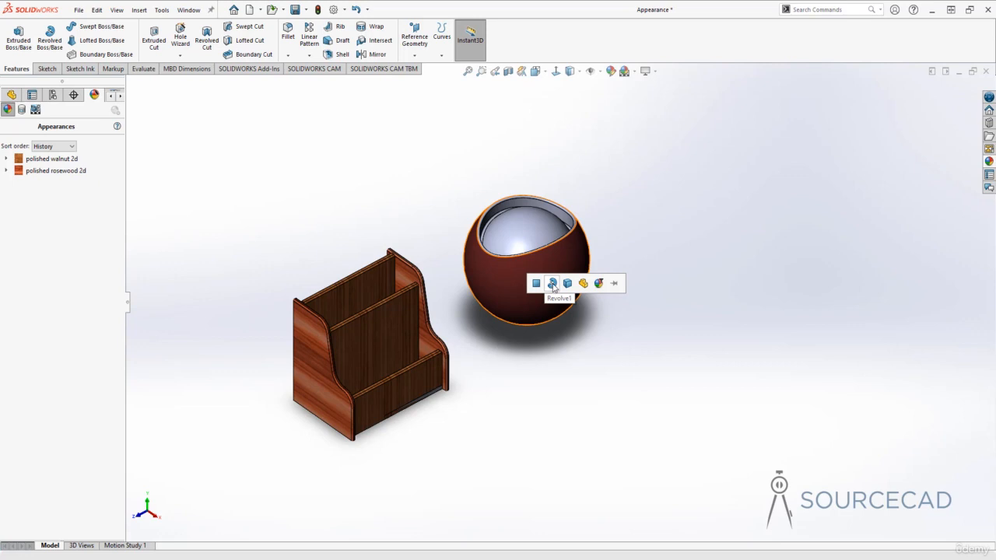
{"action": "left_click", "coordinate": [554, 285]}
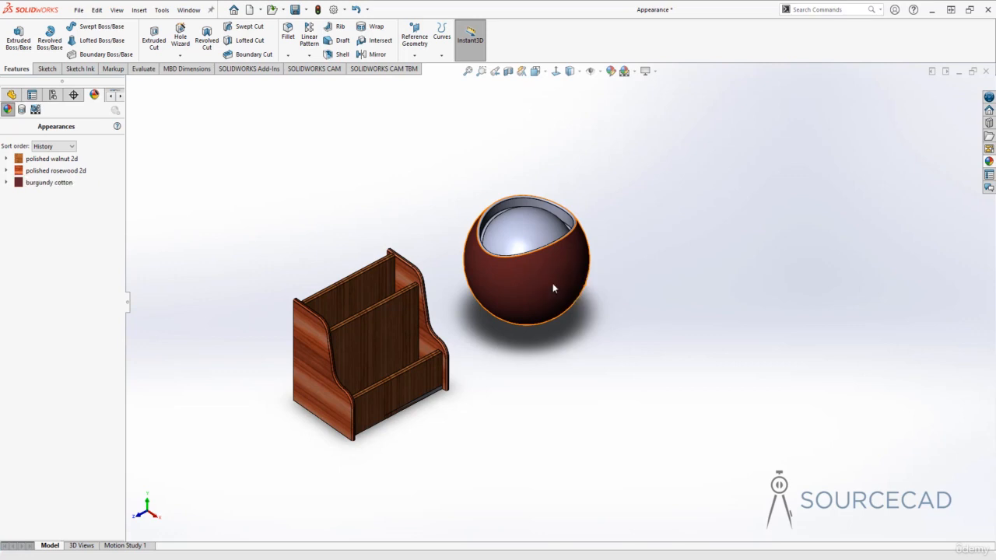
{"action": "middle_click_drag", "start_coordinate": [558, 267], "coordinate": [535, 328]}
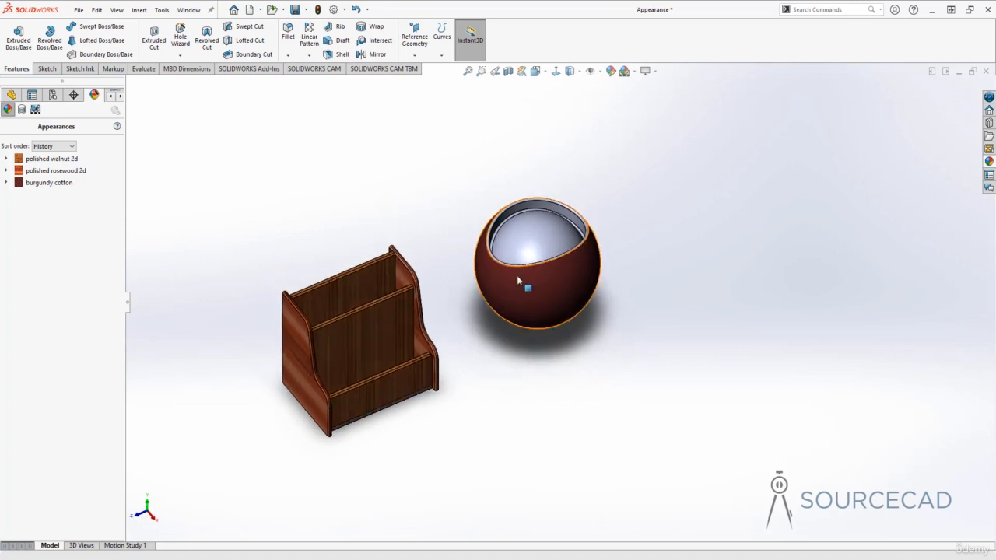
{"action": "middle_click_drag", "start_coordinate": [517, 285], "coordinate": [507, 259]}
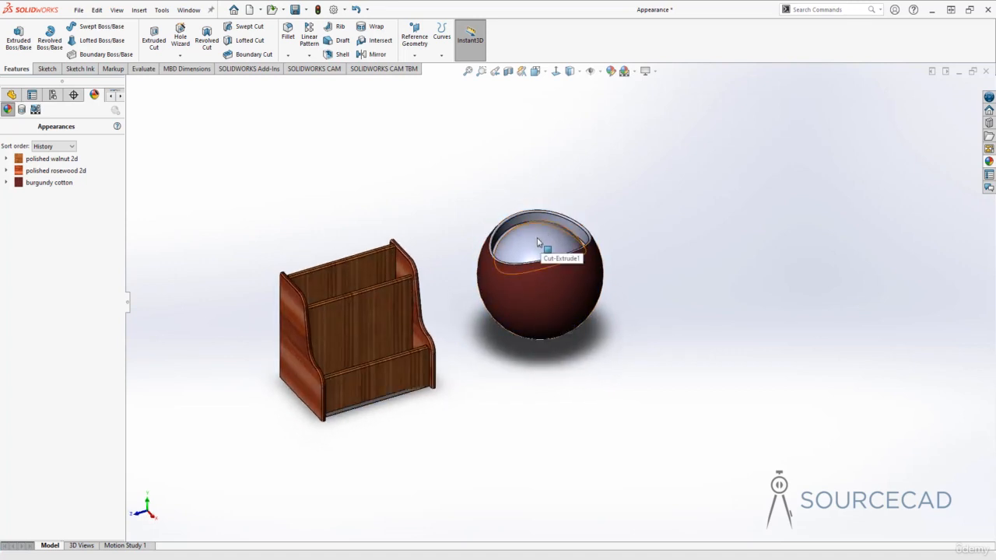
Copy the burgundy cotton appearance and paste it onto the exposed face of the inner sphere
{"action": "right_click", "coordinate": [49, 186]}
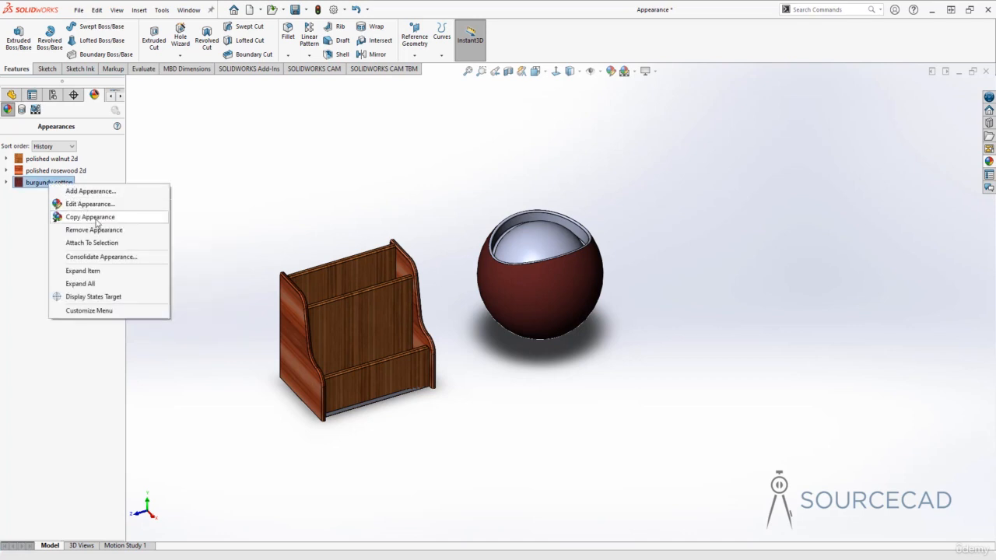
{"action": "left_click", "coordinate": [99, 223]}
{"action": "right_click", "coordinate": [537, 241]}
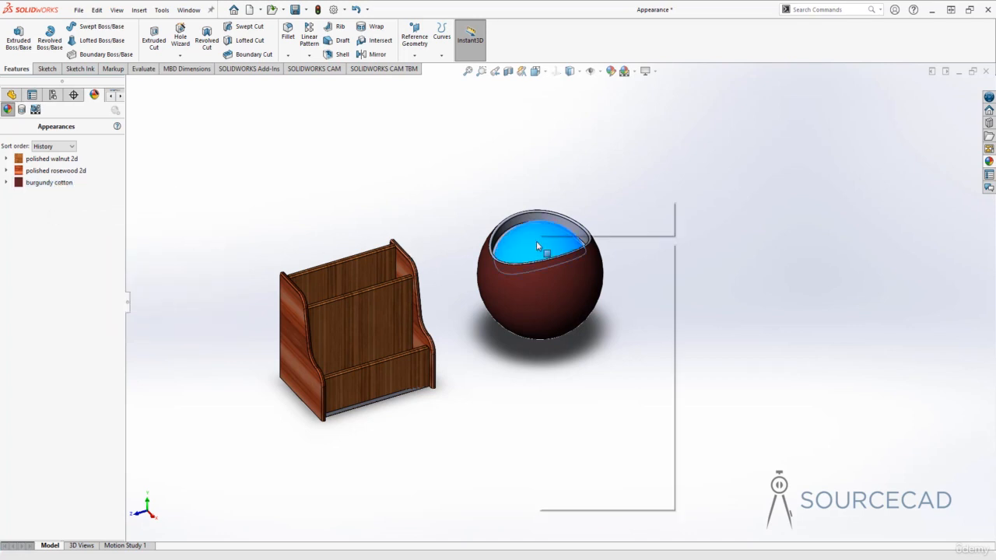
{"action": "left_click", "coordinate": [663, 209]}
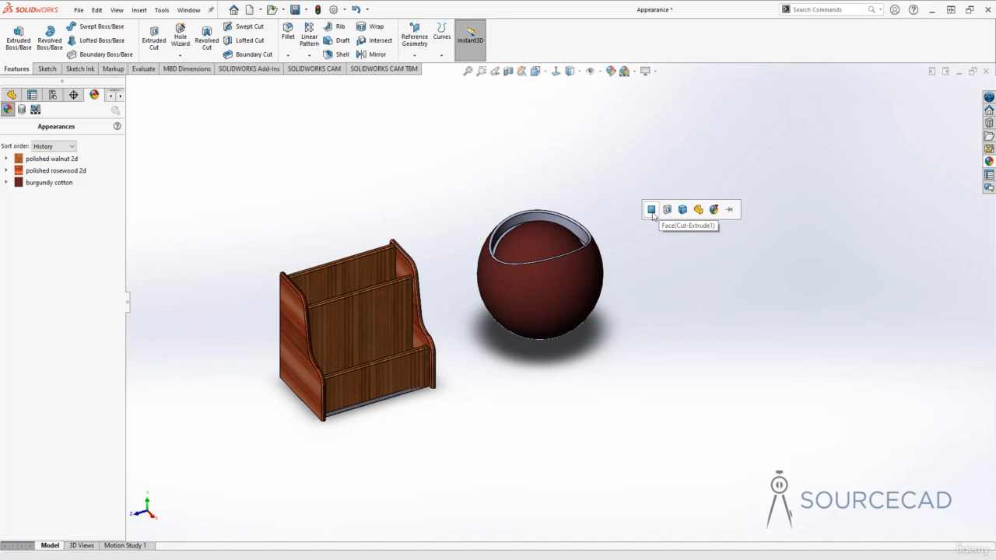
{"action": "left_click", "coordinate": [649, 212]}
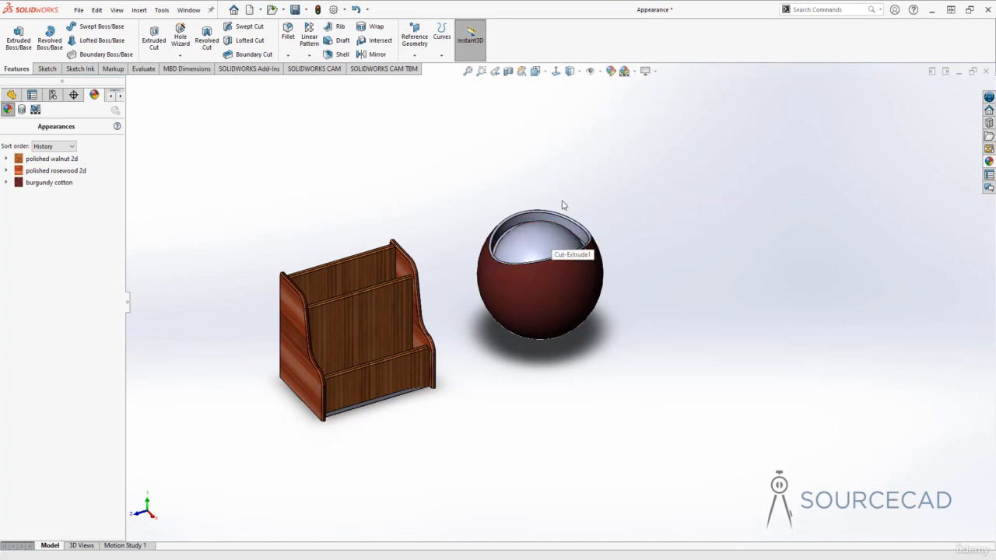
{"action": "right_click", "coordinate": [540, 236]}
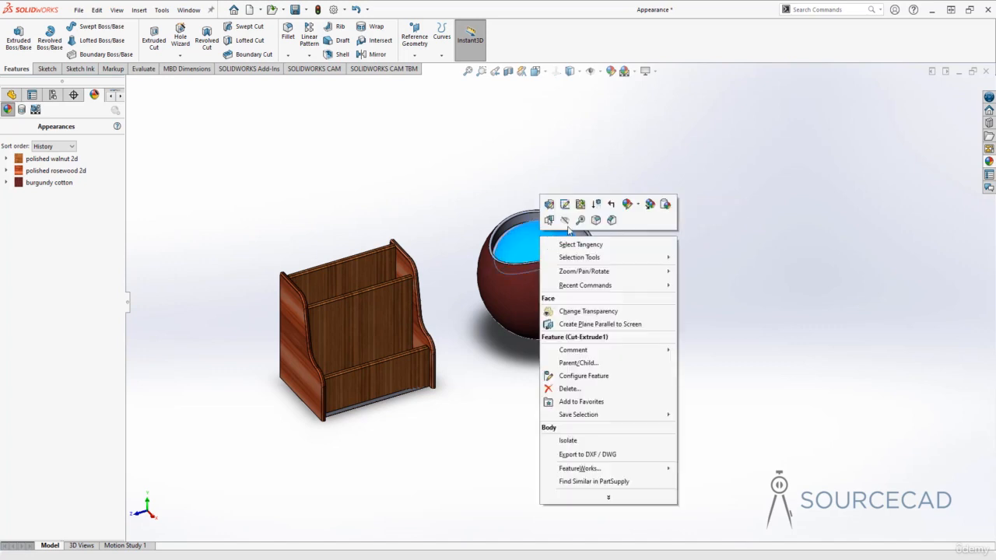
{"action": "left_click", "coordinate": [666, 205]}
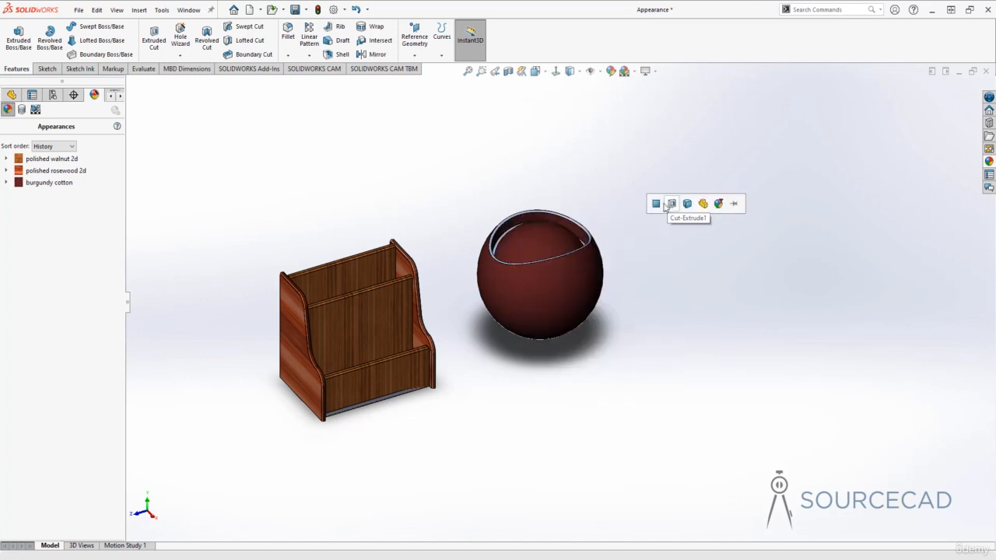
{"action": "middle_click_drag", "start_coordinate": [554, 182], "coordinate": [544, 288]}
{"action": "middle_click_drag", "start_coordinate": [524, 253], "coordinate": [523, 212]}
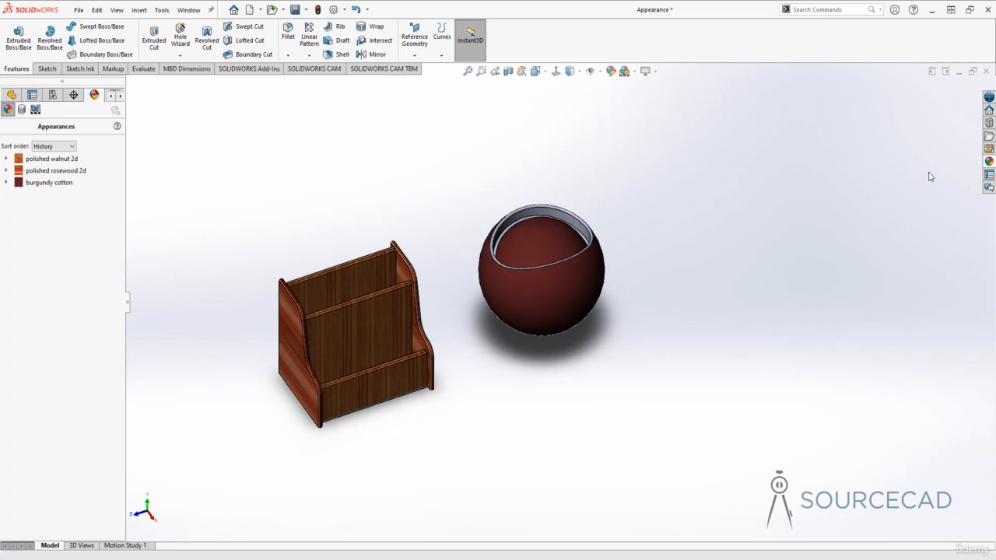
Apply the canvas appearance from the Cloth library to the inner wall face of the sphere's opening
{"action": "left_click", "coordinate": [989, 161]}
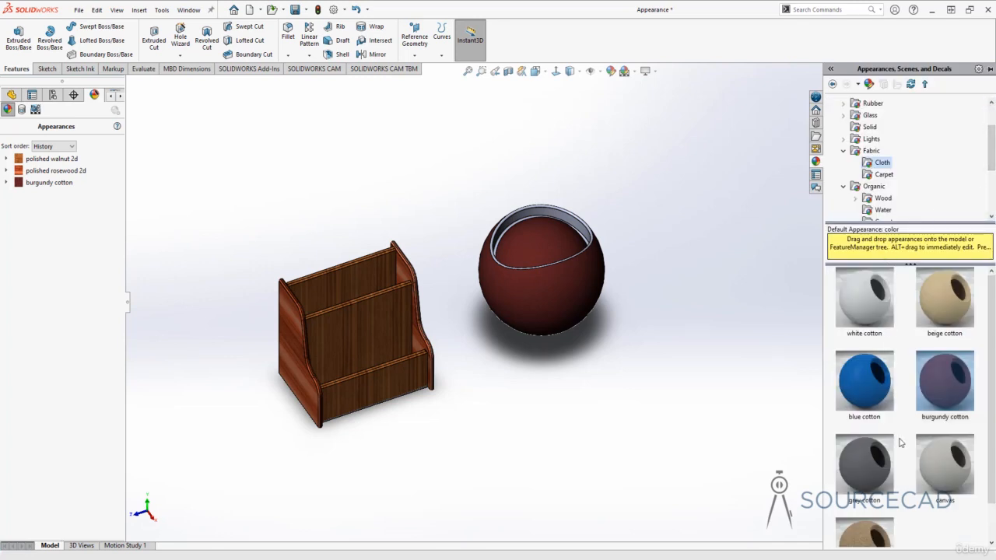
{"action": "scroll", "coordinate": [903, 435], "scroll_direction": "down", "scroll_amount": 1}
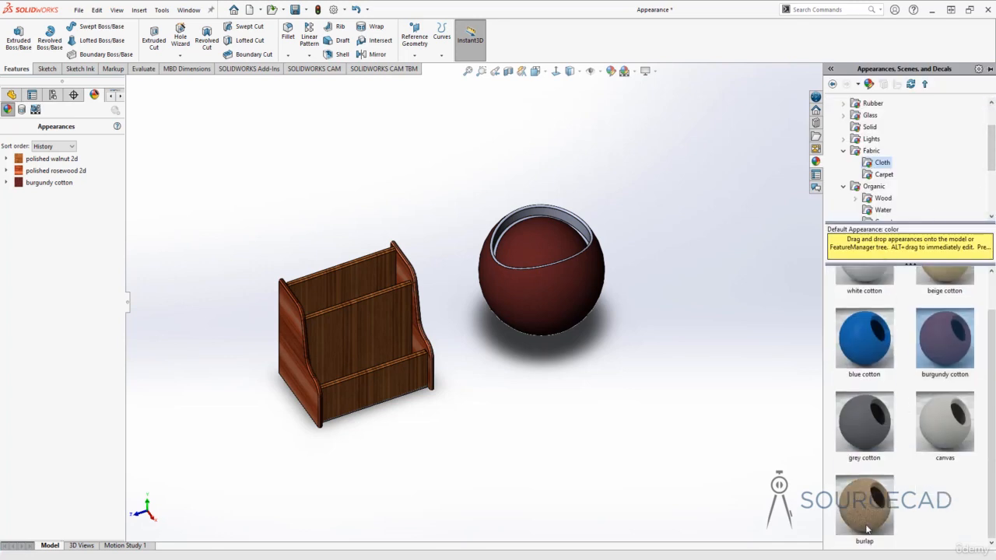
{"action": "left_click", "coordinate": [935, 437]}
{"action": "left_click_drag", "start_coordinate": [941, 426], "coordinate": [561, 218]}
{"action": "left_click", "coordinate": [559, 216]}
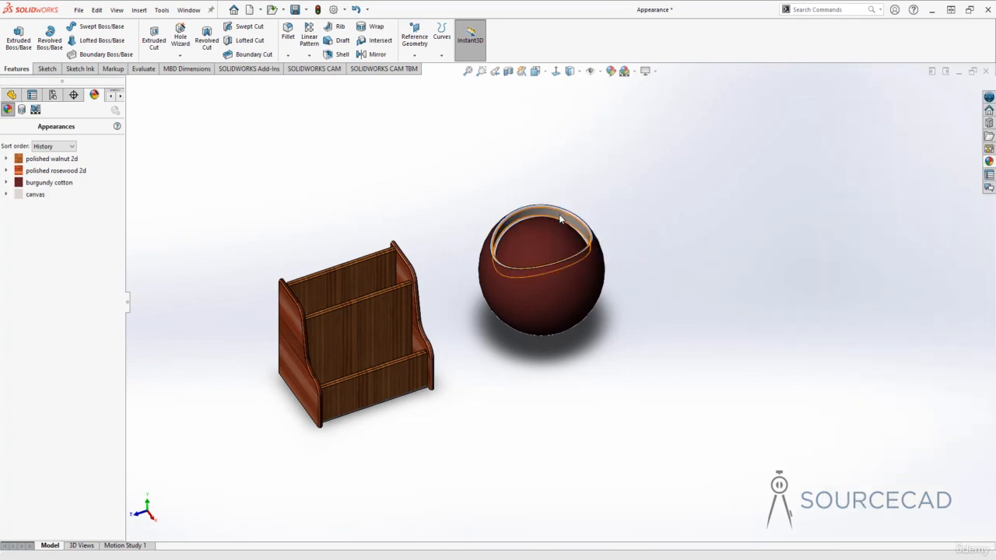
Copy the canvas appearance from the opening's inner wall and paste it onto the Fillet2 feature around the rim
{"action": "scroll", "coordinate": [562, 271], "scroll_direction": "down", "scroll_amount": 5}
{"action": "right_click", "coordinate": [534, 206]}
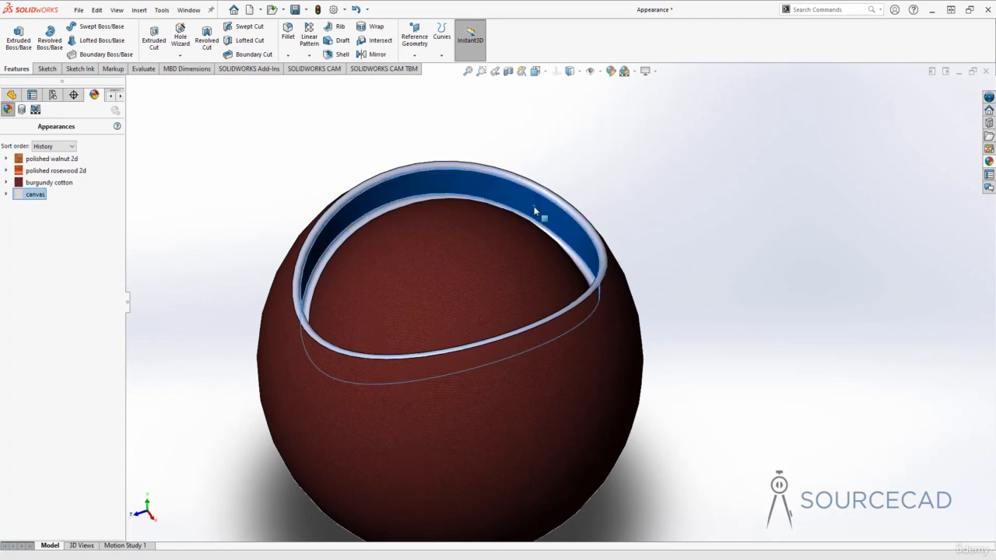
{"action": "left_click", "coordinate": [646, 173]}
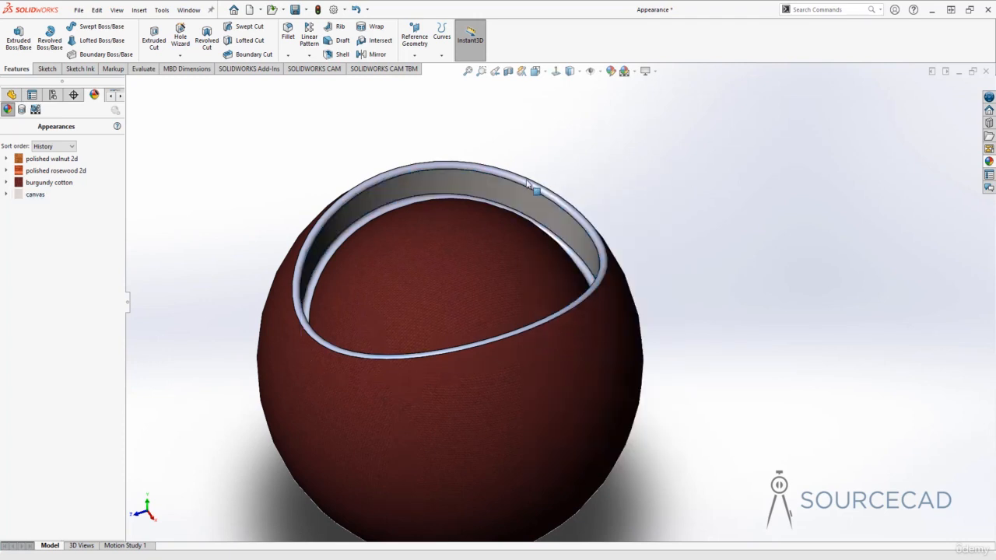
{"action": "right_click", "coordinate": [518, 177]}
{"action": "left_click", "coordinate": [629, 150]}
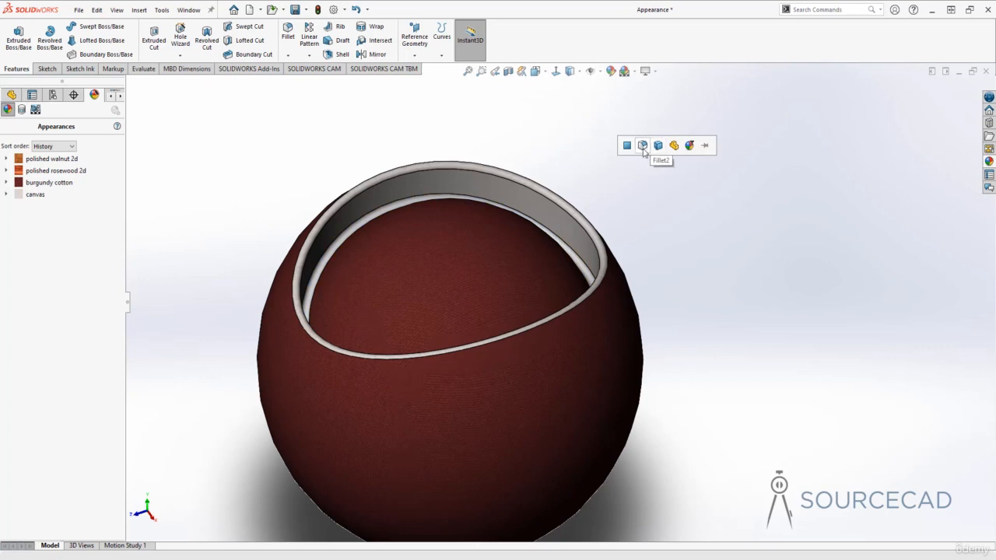
{"action": "left_click", "coordinate": [643, 151]}
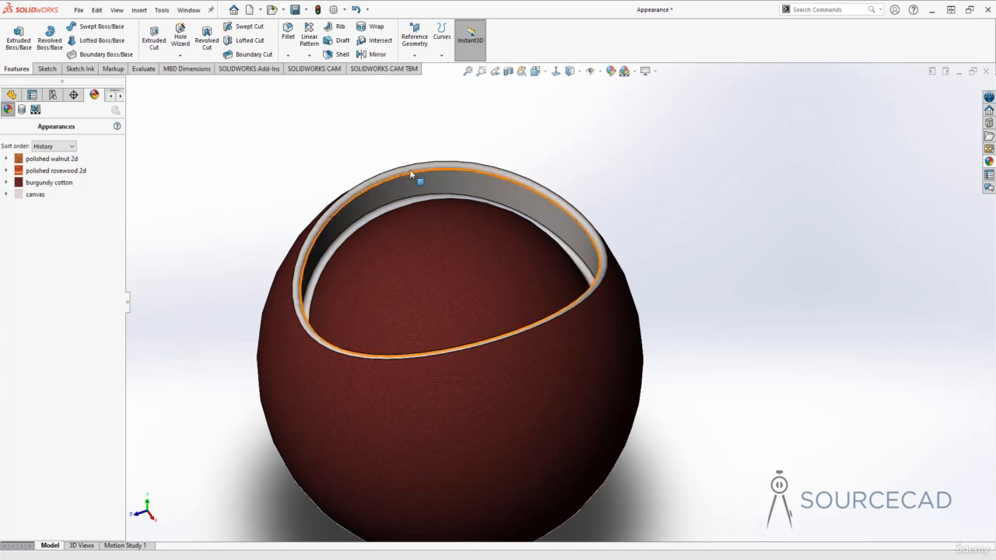
{"action": "middle_click_drag", "start_coordinate": [248, 204], "coordinate": [270, 188]}
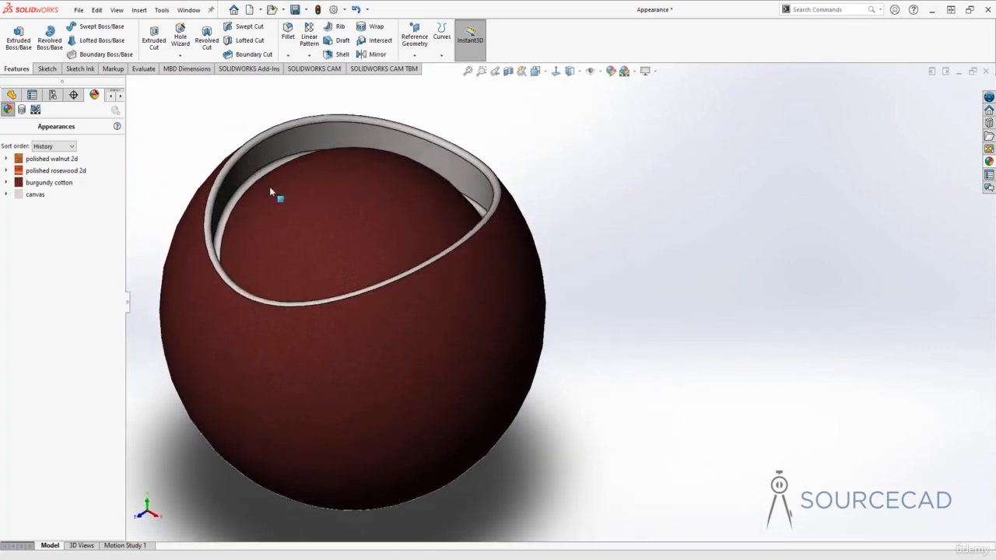
{"action": "middle_click_drag", "start_coordinate": [414, 224], "coordinate": [471, 200], "text": "ctrl"}
{"action": "scroll", "coordinate": [471, 200], "scroll_direction": "up", "scroll_amount": 6}
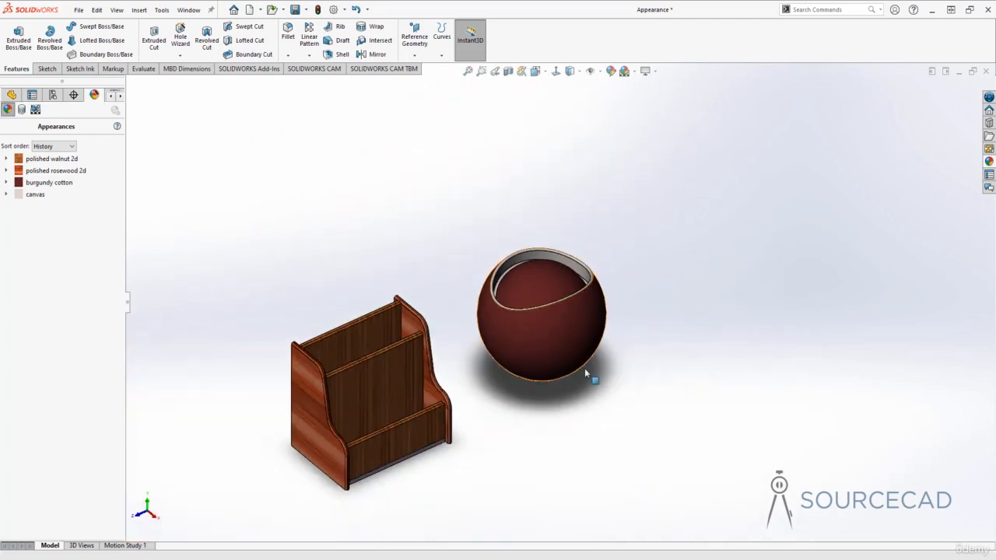
{"action": "middle_click_drag", "start_coordinate": [612, 416], "coordinate": [684, 350]}
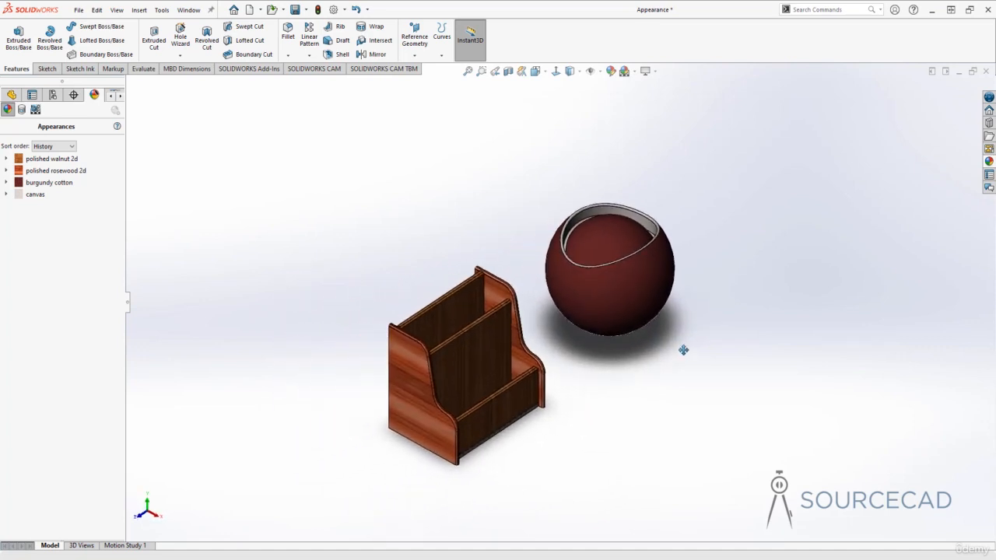
{"action": "middle_click_drag", "start_coordinate": [577, 377], "coordinate": [537, 339]}
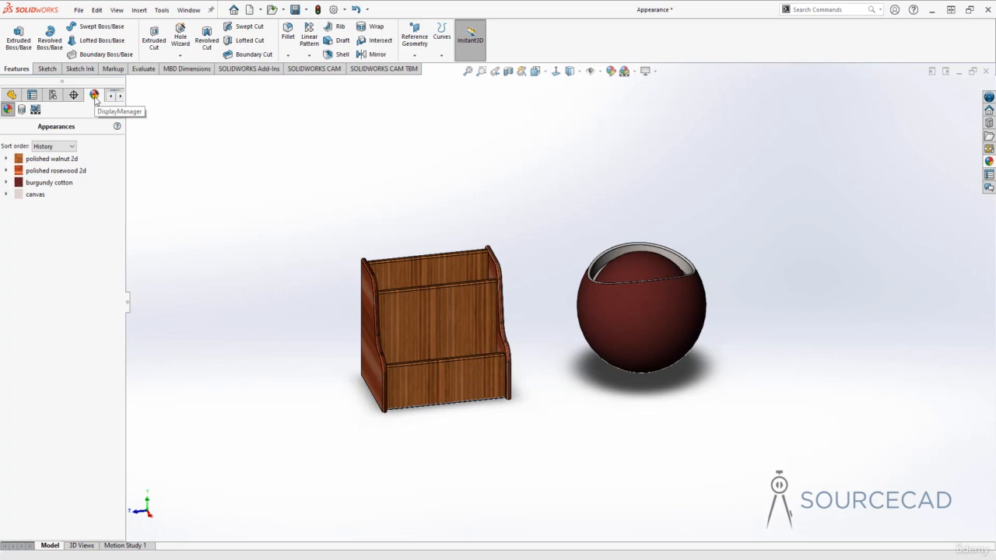
Display the decal library and place the Recycling decal on the front face of the organizer's middle panel
{"action": "left_click", "coordinate": [22, 109]}
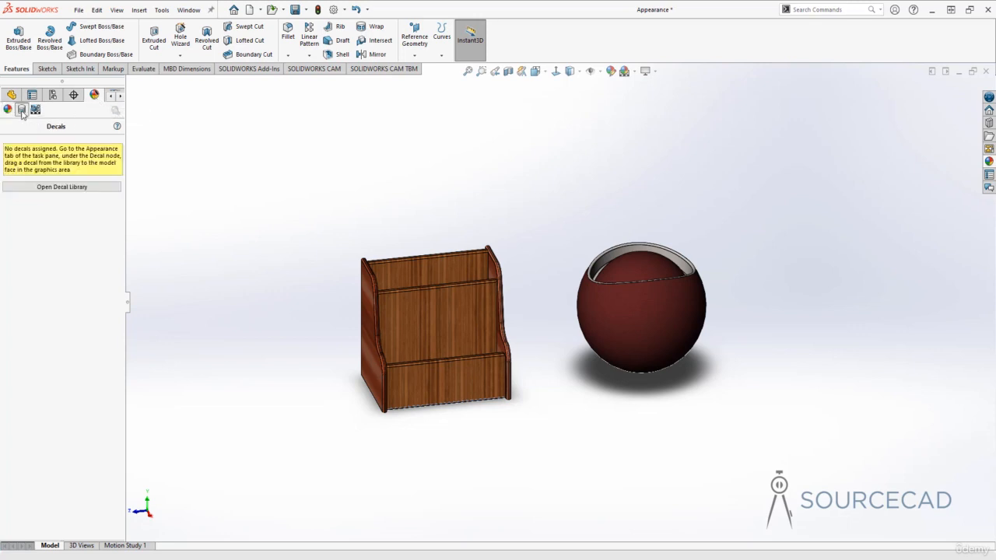
{"action": "left_click", "coordinate": [60, 187]}
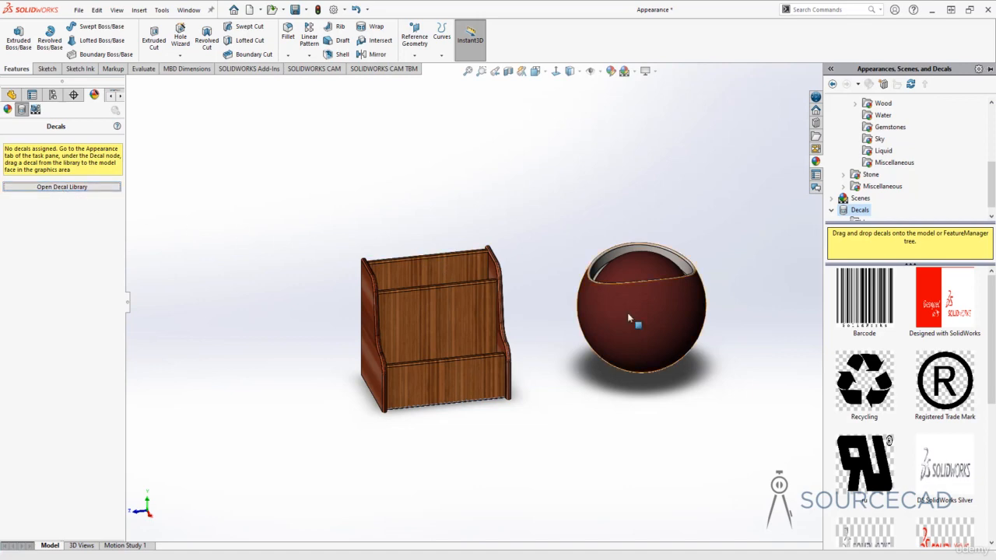
{"action": "scroll", "coordinate": [905, 434], "scroll_direction": "down", "scroll_amount": 5}
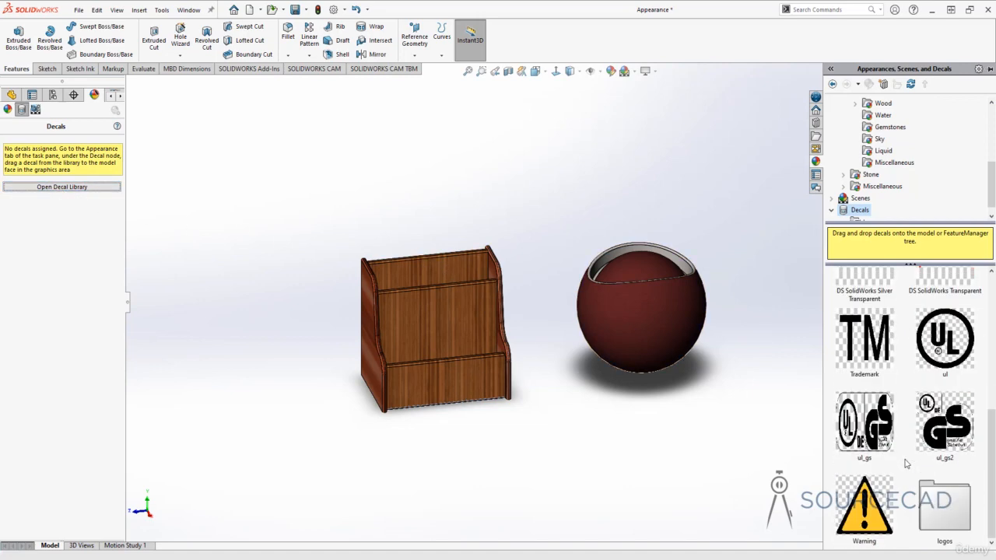
{"action": "scroll", "coordinate": [905, 464], "scroll_direction": "up", "scroll_amount": 5}
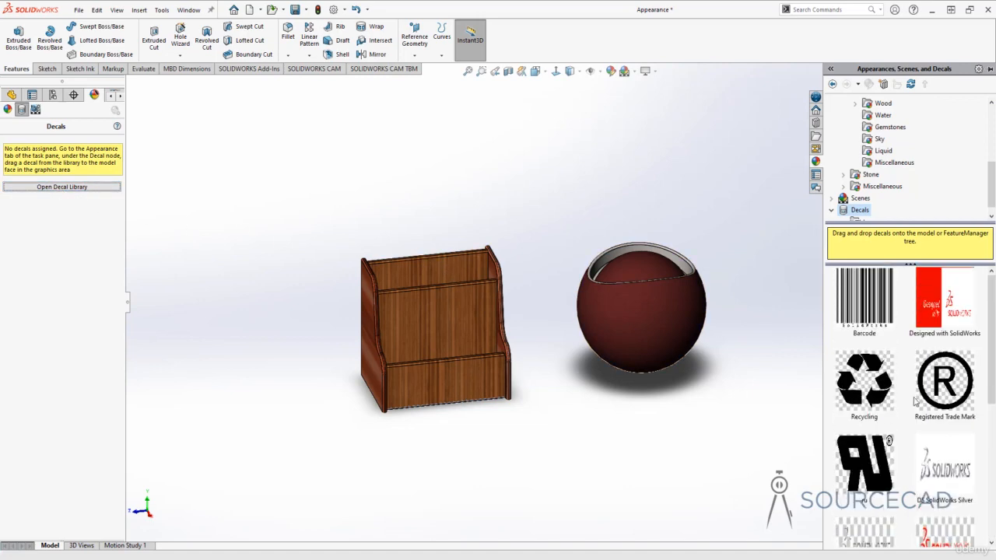
{"action": "mouse_move", "coordinate": [915, 401]}
{"action": "left_click_drag", "start_coordinate": [869, 382], "coordinate": [424, 326]}
{"action": "mouse_move", "coordinate": [870, 386]}
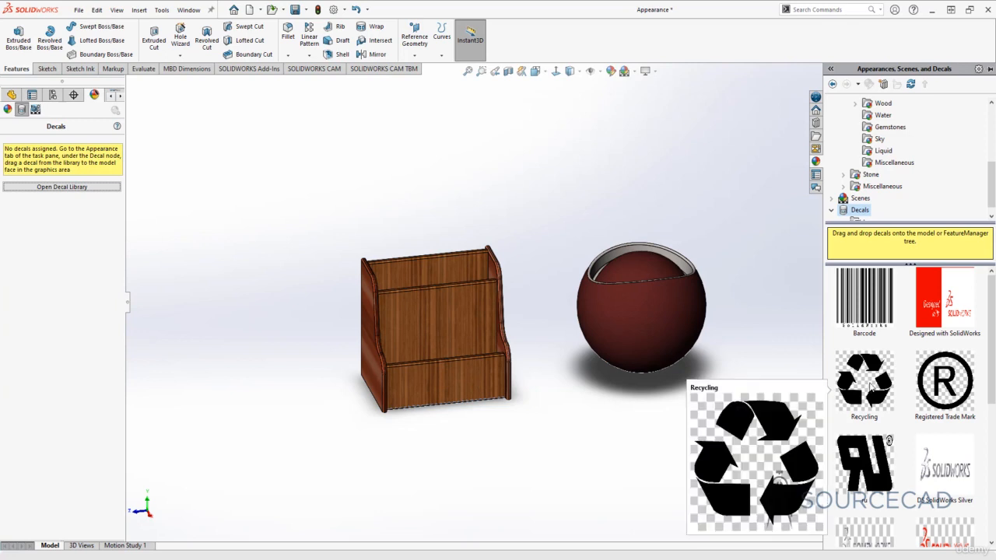
{"action": "left_click_drag", "start_coordinate": [870, 385], "coordinate": [445, 321]}
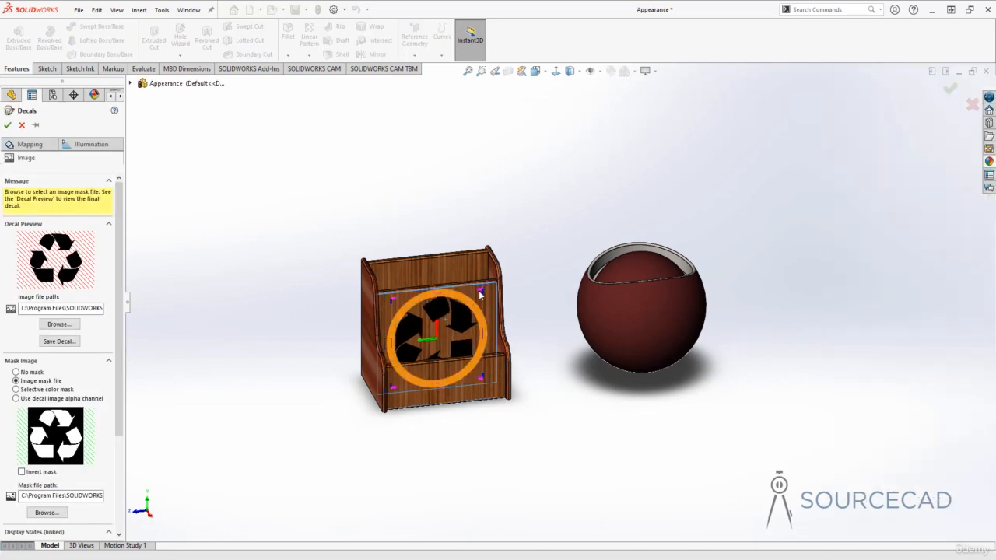
Shrink and rotate the Recycling decal on the middle panel and accept the decal
{"action": "left_click_drag", "start_coordinate": [463, 313], "coordinate": [458, 319]}
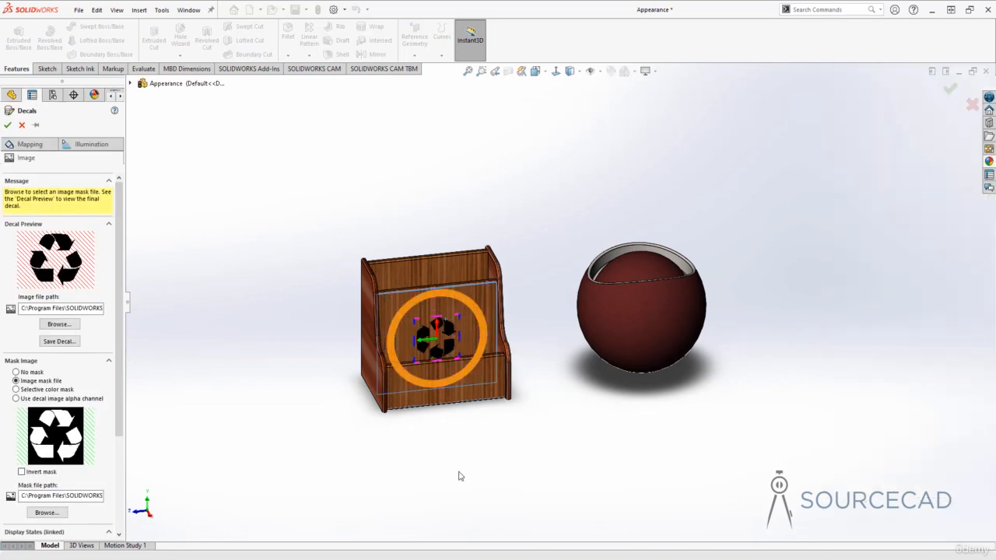
{"action": "left_click_drag", "start_coordinate": [482, 372], "coordinate": [482, 300]}
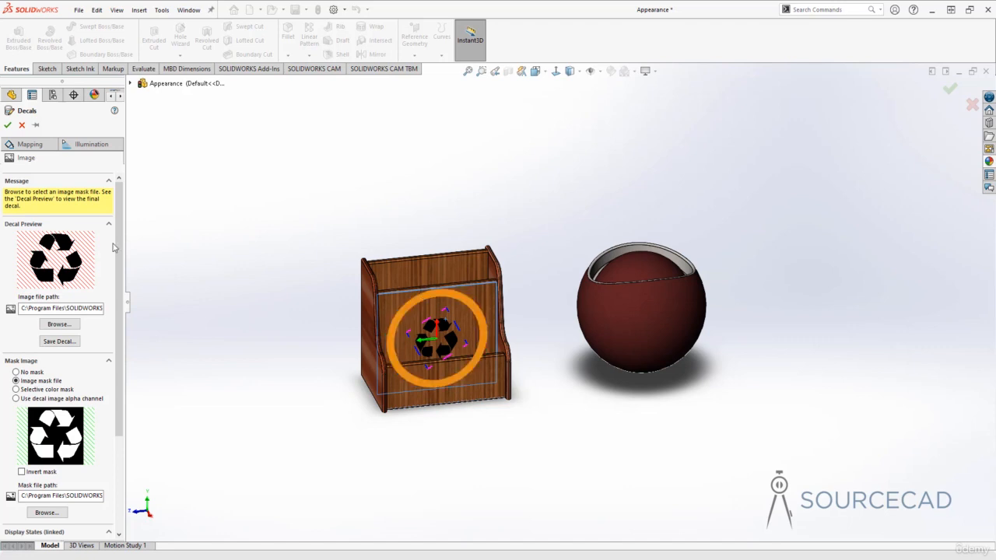
{"action": "left_click", "coordinate": [8, 124]}
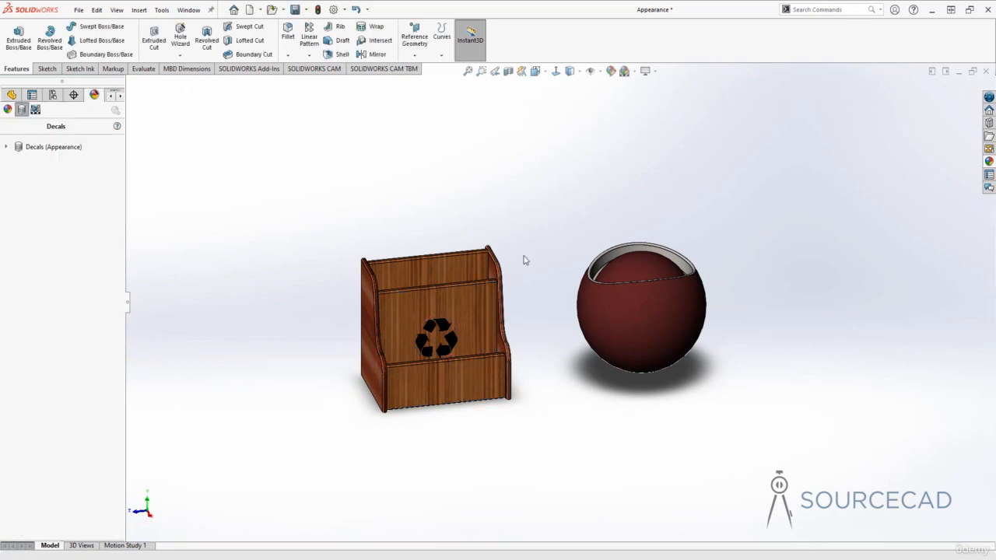
Add a new decal using the SourceCAD logo image from the Desktop and apply it to the organizer's lower front panel face
{"action": "mouse_move", "coordinate": [524, 260]}
{"action": "middle_mouse_down"}
{"action": "mouse_move", "coordinate": [434, 216]}
{"action": "mouse_move", "coordinate": [437, 261]}
{"action": "middle_mouse_up"}
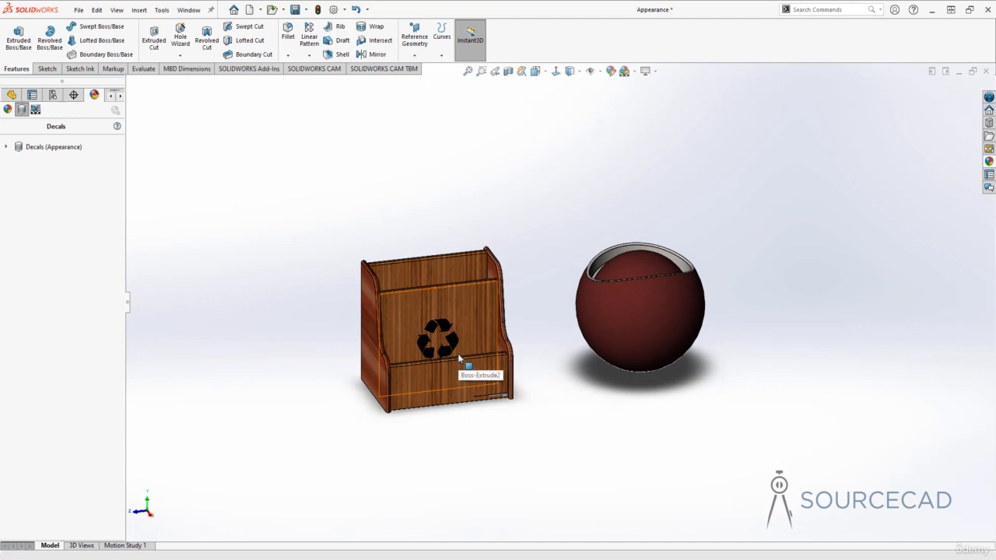
{"action": "right_click", "coordinate": [40, 158]}
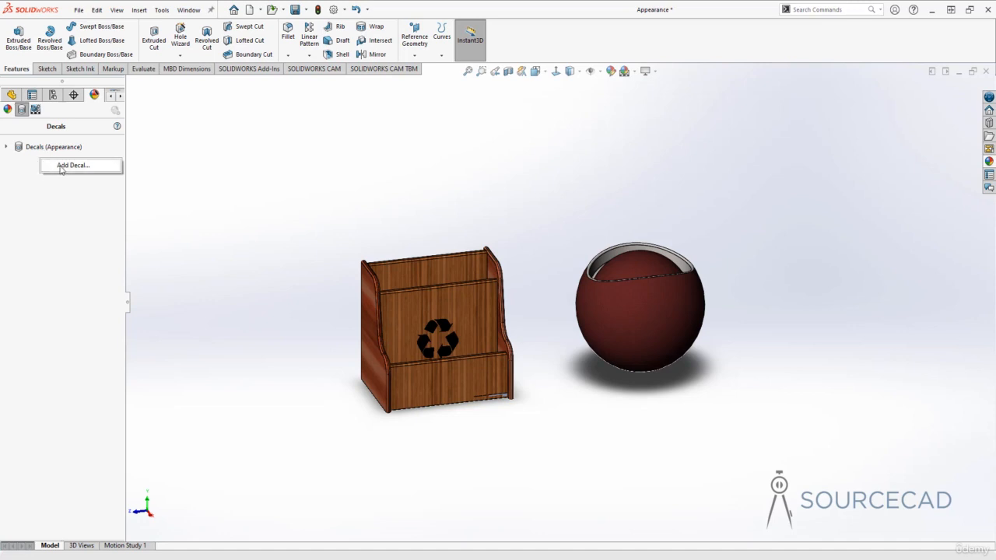
{"action": "left_click", "coordinate": [90, 166]}
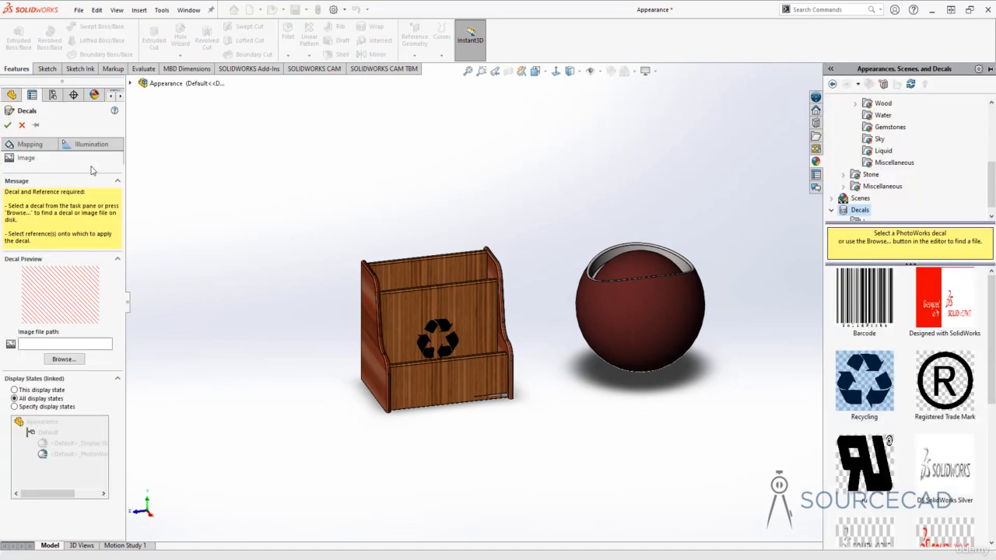
{"action": "left_click", "coordinate": [62, 359]}
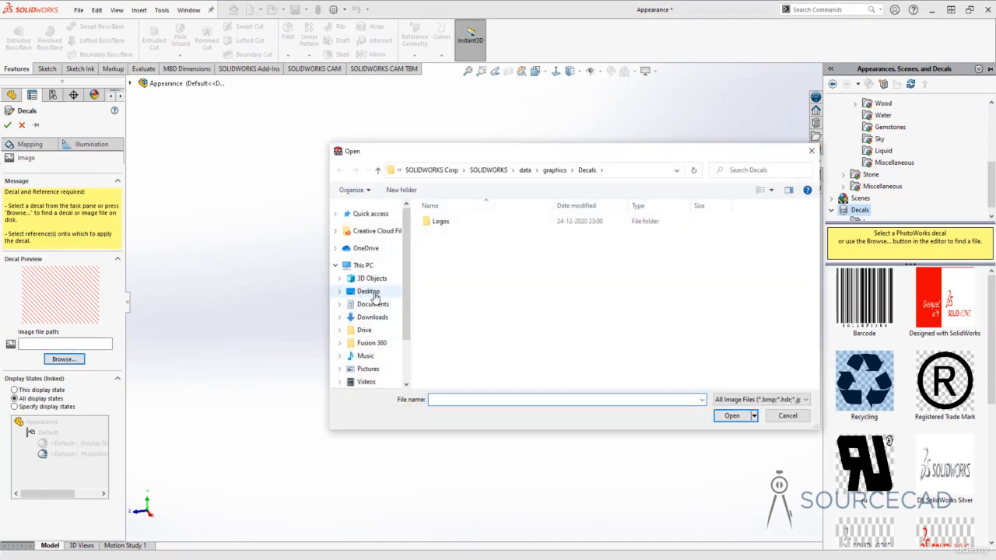
{"action": "left_click", "coordinate": [369, 291]}
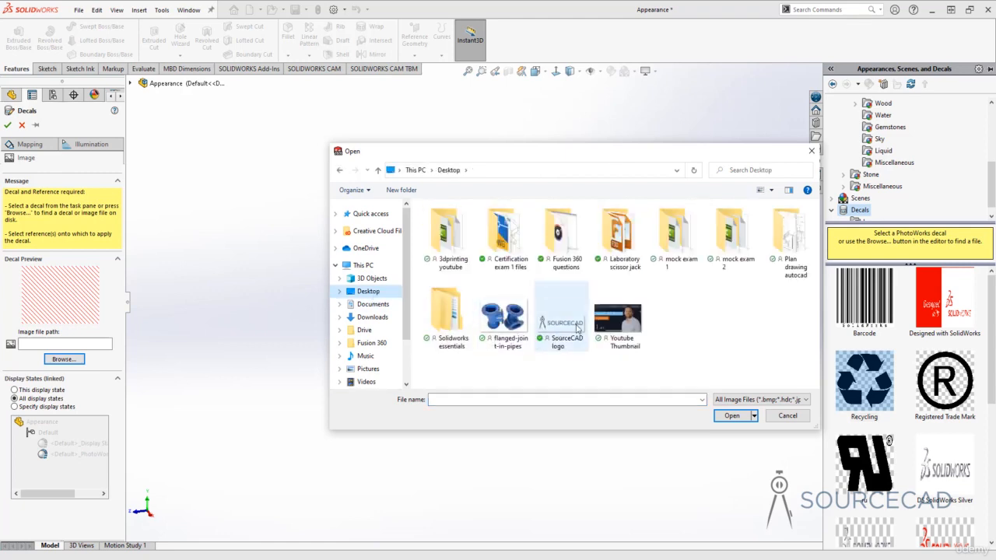
{"action": "left_click", "coordinate": [586, 325]}
{"action": "left_click", "coordinate": [732, 415]}
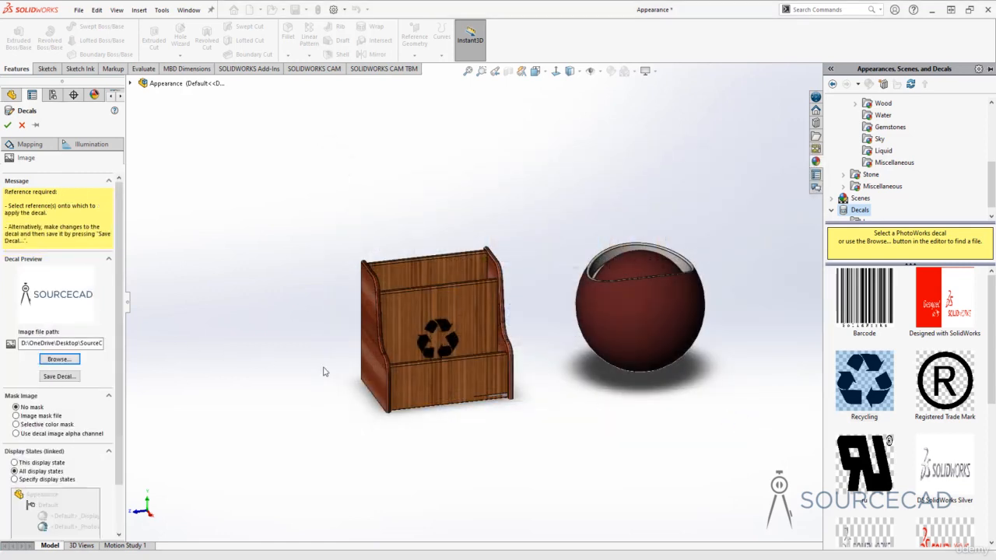
{"action": "left_click", "coordinate": [460, 388]}
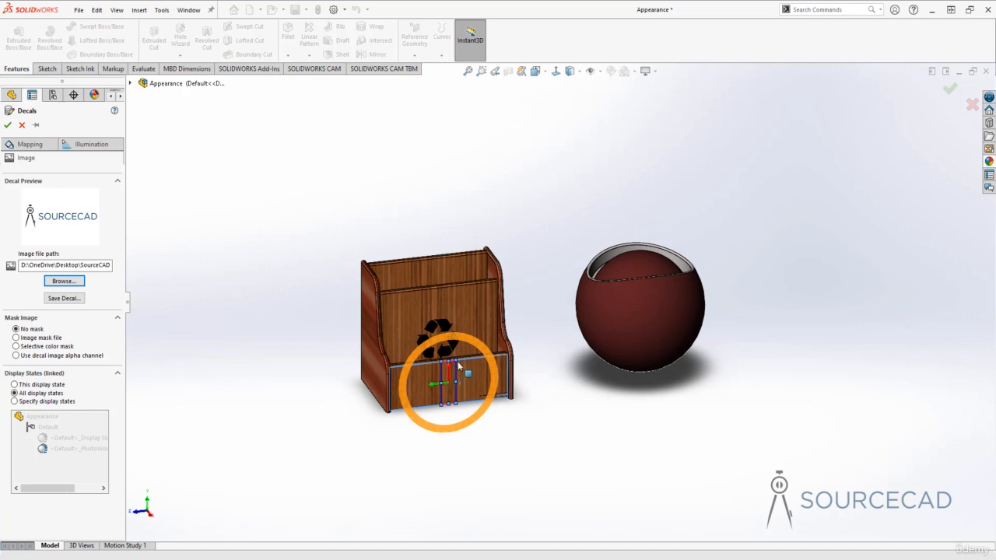
Resize the logo decal freehand to about 176 by 60 mm and rotate it to about 271 degrees
{"action": "left_click_drag", "start_coordinate": [456, 364], "coordinate": [533, 258]}
{"action": "left_click_drag", "start_coordinate": [476, 312], "coordinate": [459, 265]}
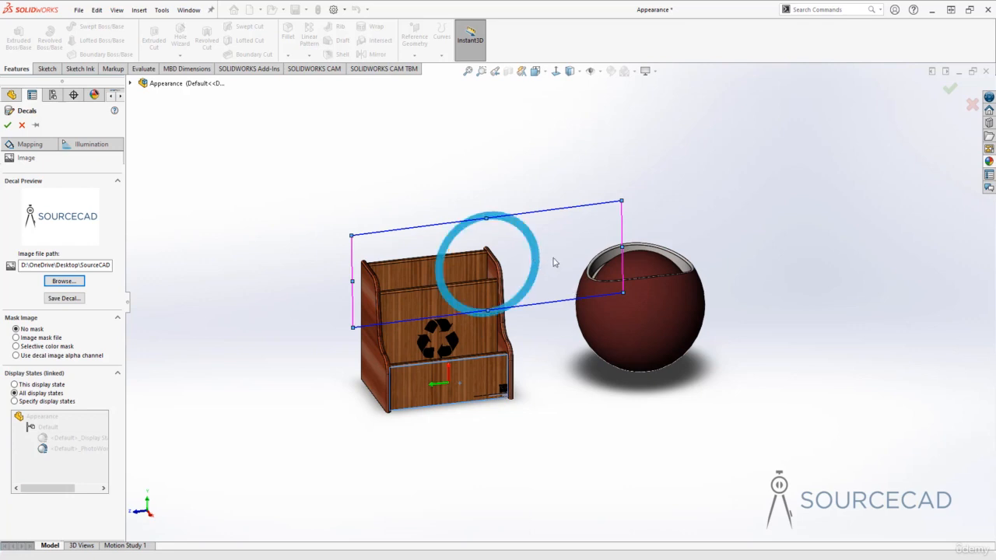
{"action": "mouse_move", "coordinate": [623, 249]}
{"action": "left_mouse_down"}
{"action": "mouse_move", "coordinate": [599, 250]}
{"action": "mouse_move", "coordinate": [614, 251]}
{"action": "left_mouse_up"}
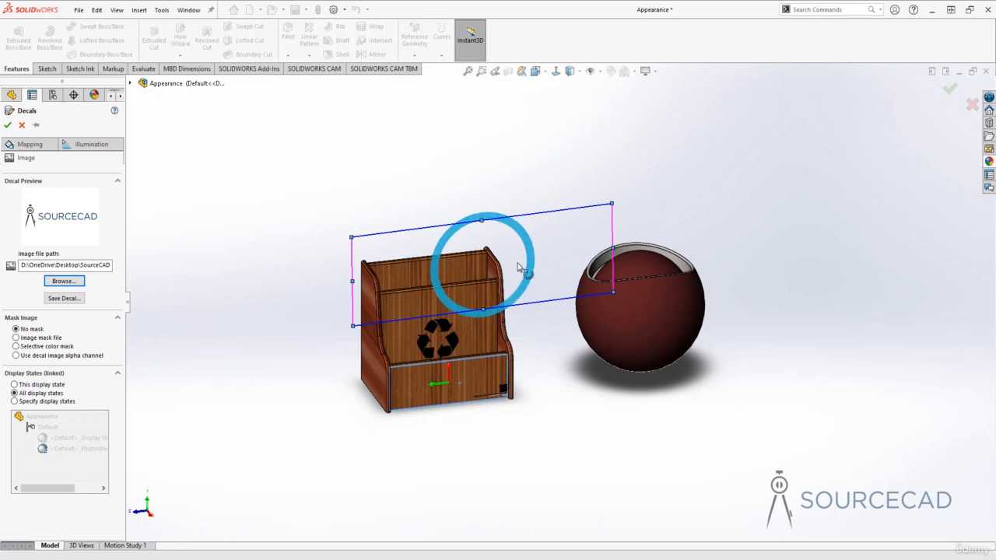
Set the logo decal's mapping location to 450 mm vertically and 190 mm horizontally
{"action": "left_click", "coordinate": [31, 145]}
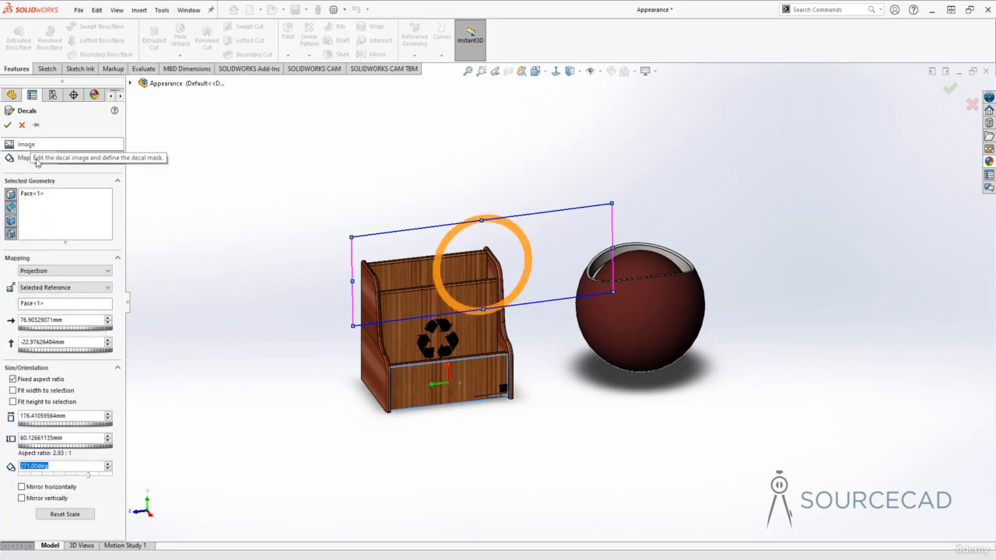
{"action": "left_click_drag", "start_coordinate": [69, 354], "coordinate": [94, 354]}
{"action": "double_click", "coordinate": [64, 341]}
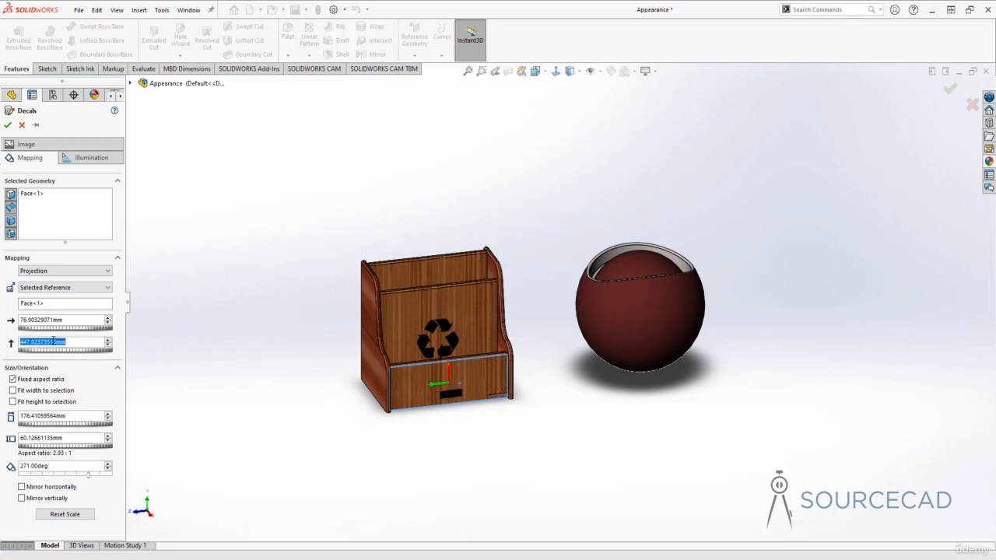
{"action": "type", "text": "45"}
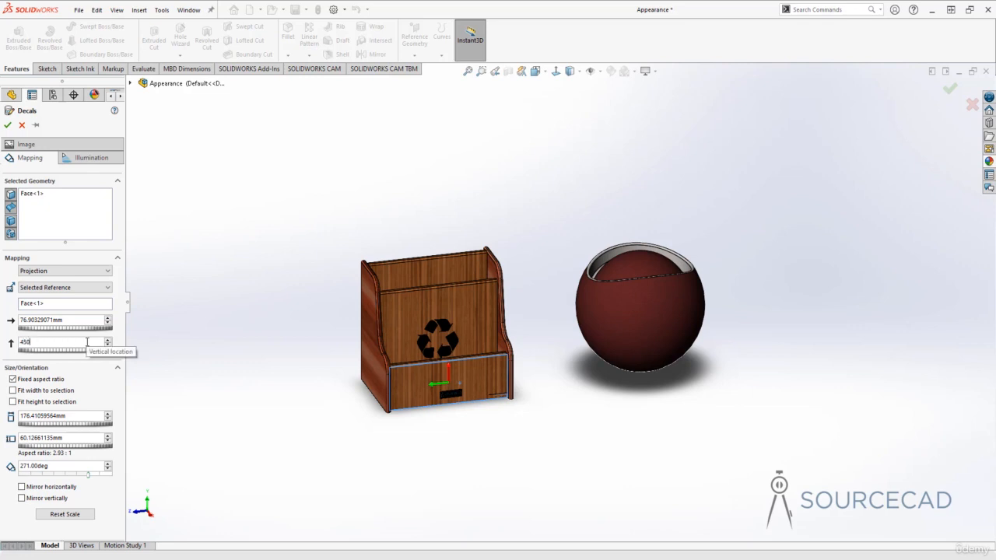
{"action": "type", "text": "0"}
{"action": "key", "text": "Tab"}
{"action": "left_click_drag", "start_coordinate": [71, 330], "coordinate": [75, 329]}
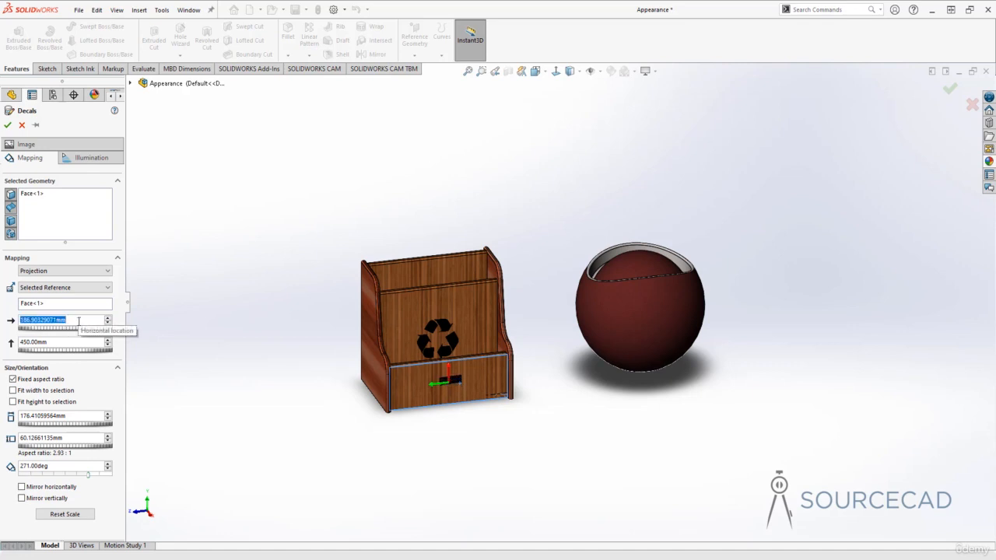
{"action": "type", "text": "190.00mm"}
{"action": "key", "text": "Tab"}
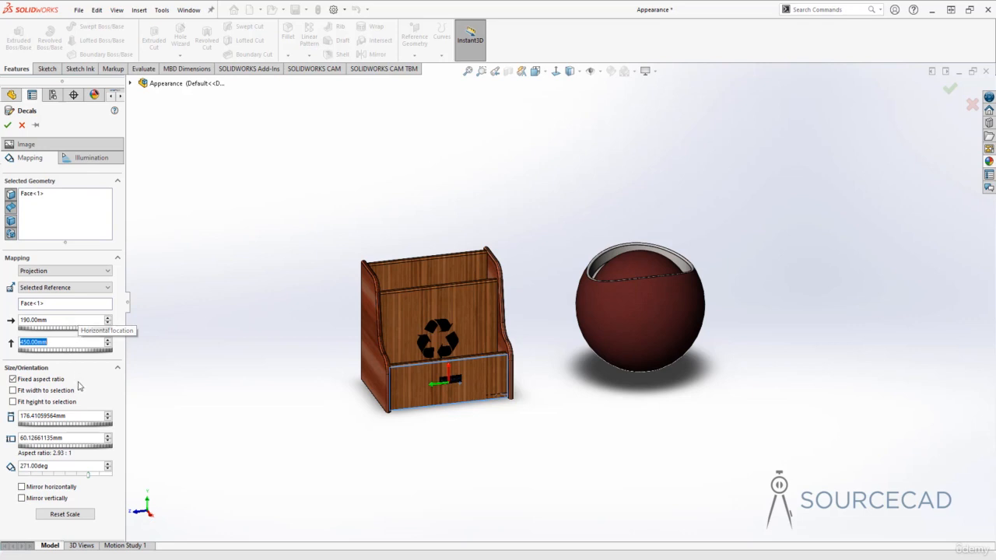
Enlarge the logo decal to about 456 by 156 mm, keeping the fixed aspect ratio
{"action": "left_click_drag", "start_coordinate": [63, 427], "coordinate": [80, 426]}
{"action": "scroll", "coordinate": [457, 398], "scroll_direction": "down", "scroll_amount": 1}
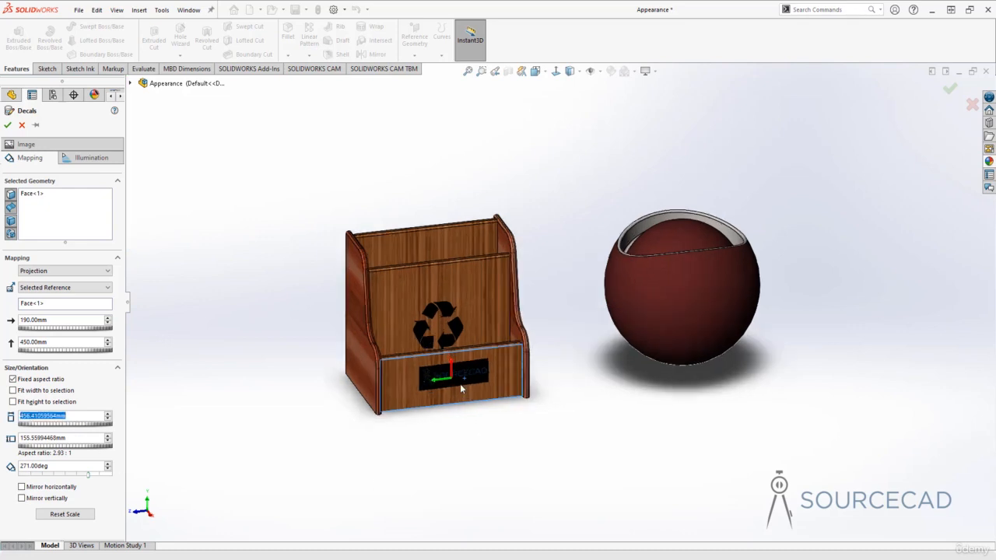
Mask the logo decal's black background using the decal image alpha channel and accept the decal on the lower front panel
{"action": "scroll", "coordinate": [460, 384], "scroll_direction": "down", "scroll_amount": 3}
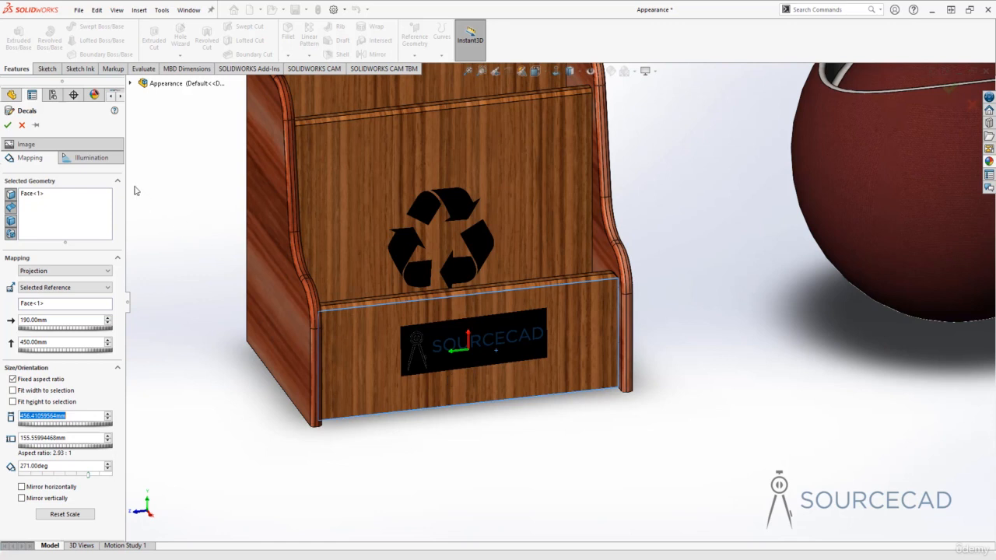
{"action": "left_click", "coordinate": [30, 148]}
{"action": "left_click", "coordinate": [28, 147]}
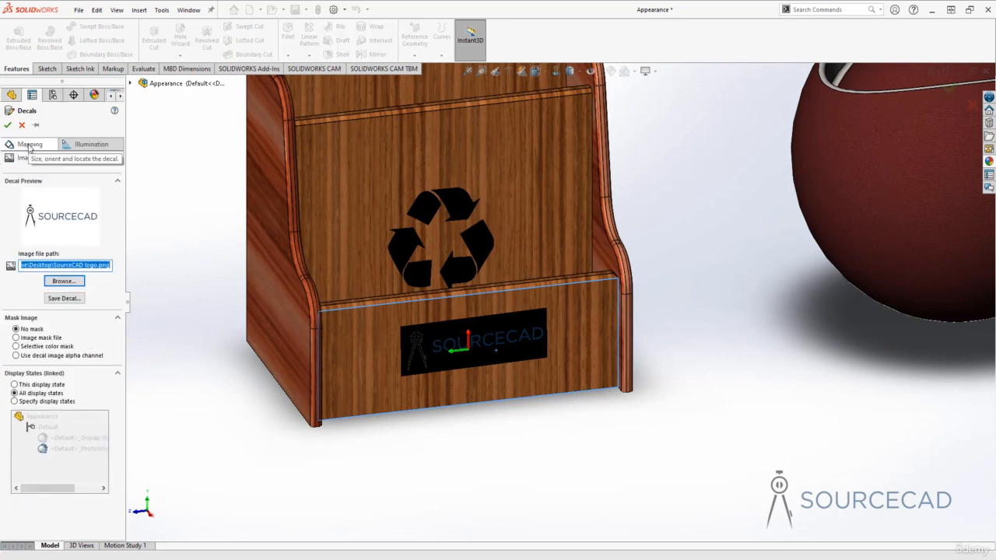
{"action": "left_click", "coordinate": [56, 358]}
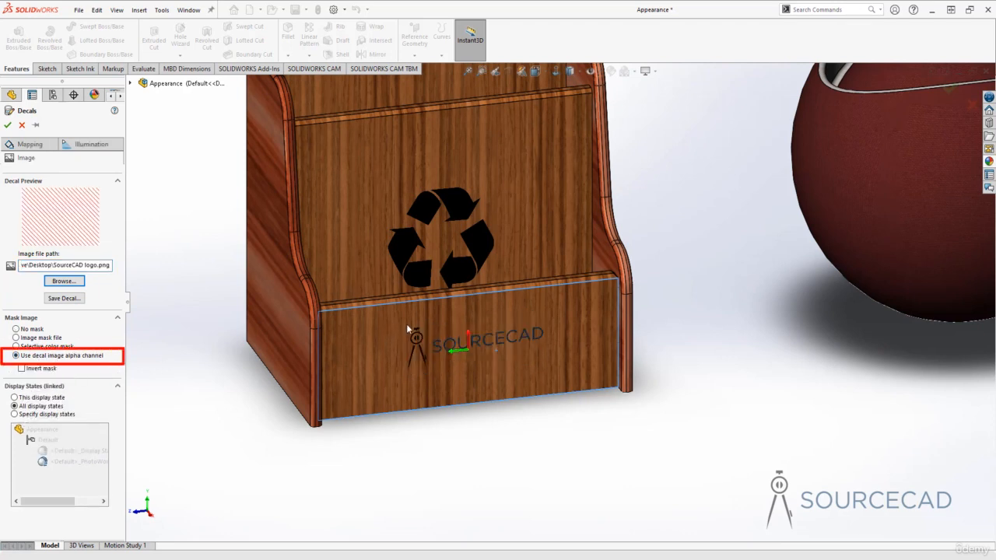
{"action": "middle_click_drag", "start_coordinate": [534, 414], "coordinate": [534, 362]}
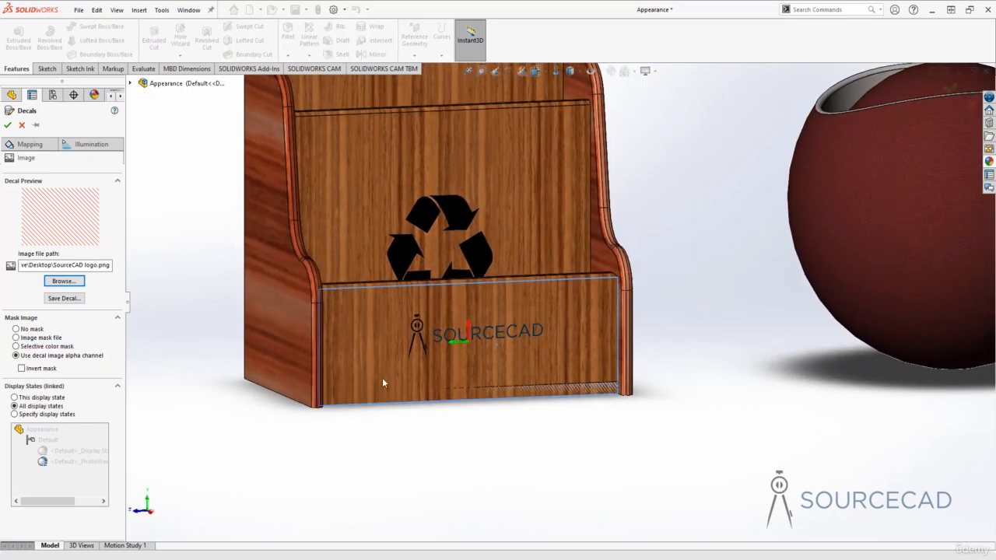
{"action": "left_click", "coordinate": [8, 125]}
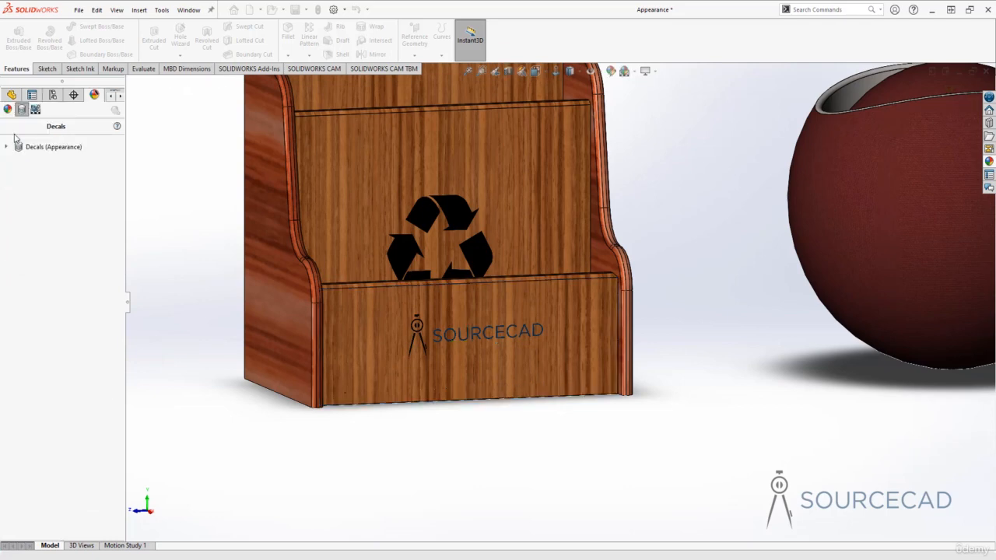
{"action": "middle_click_drag", "start_coordinate": [461, 217], "coordinate": [467, 285]}
{"action": "scroll", "coordinate": [531, 289], "scroll_direction": "up", "scroll_amount": 5}
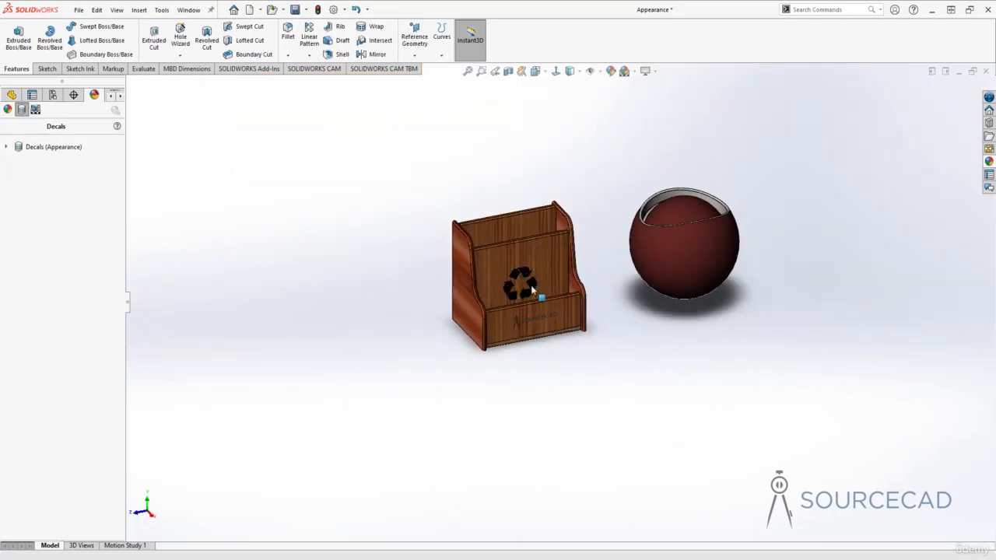
{"action": "middle_click_drag", "start_coordinate": [566, 319], "coordinate": [569, 382]}
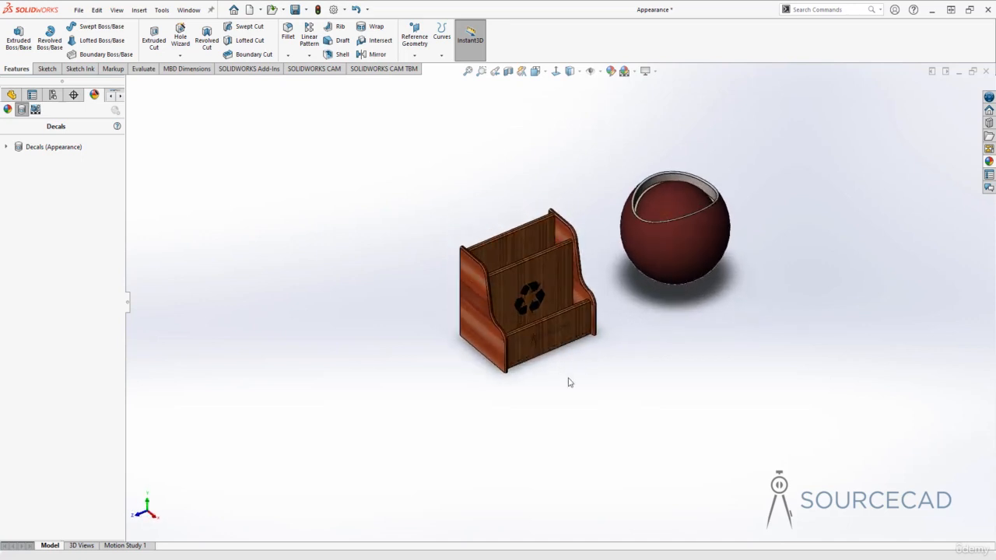
{"action": "middle_click_drag", "start_coordinate": [647, 334], "coordinate": [567, 363], "text": "ctrl"}
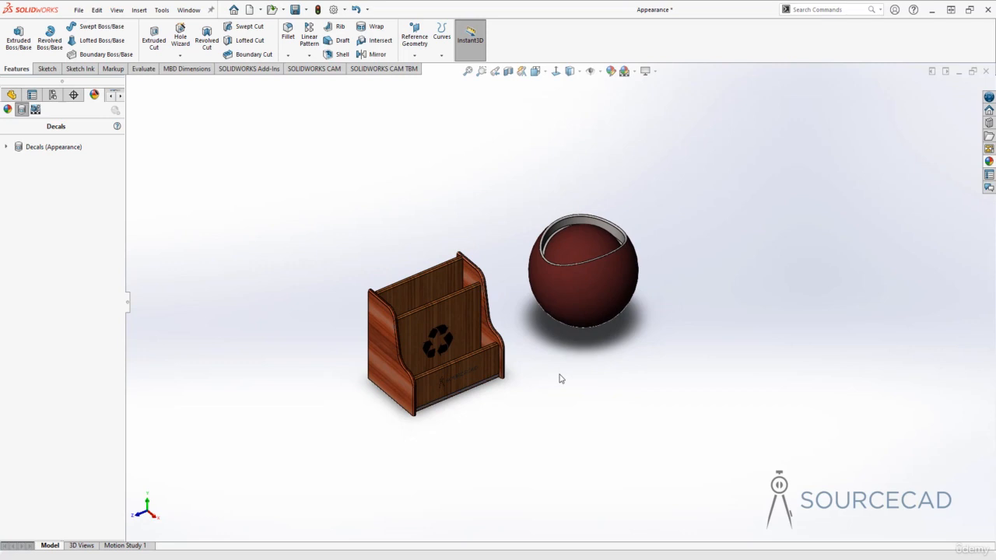